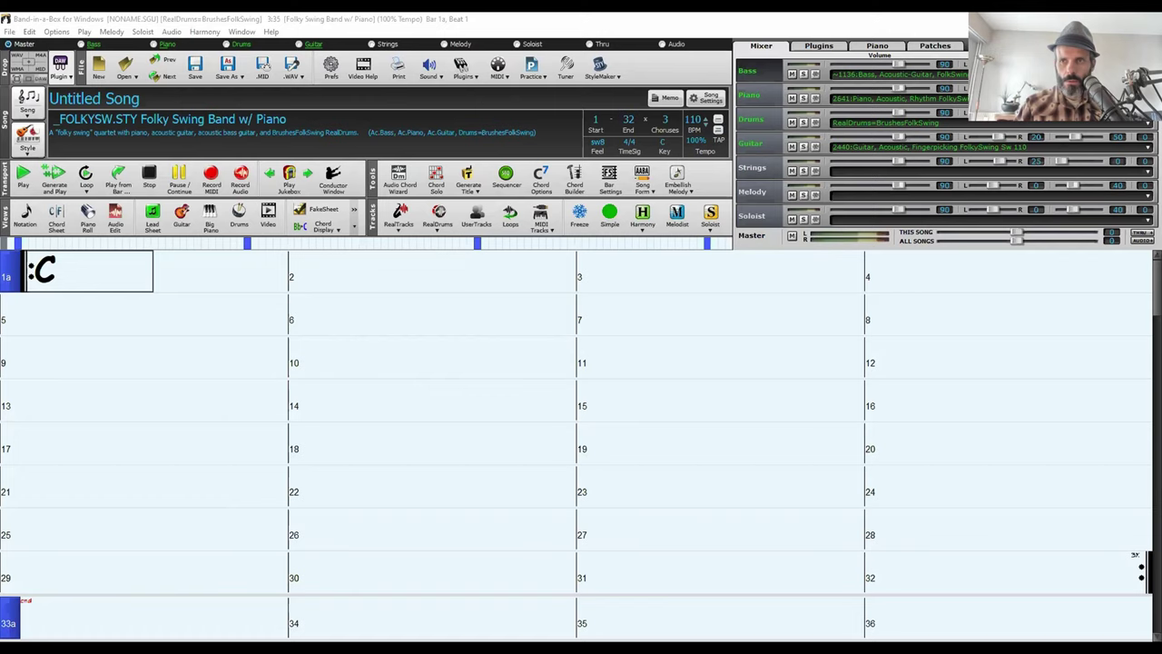
Title the untitled song "Je Pleure Dans L'Eure".
key("Escape")
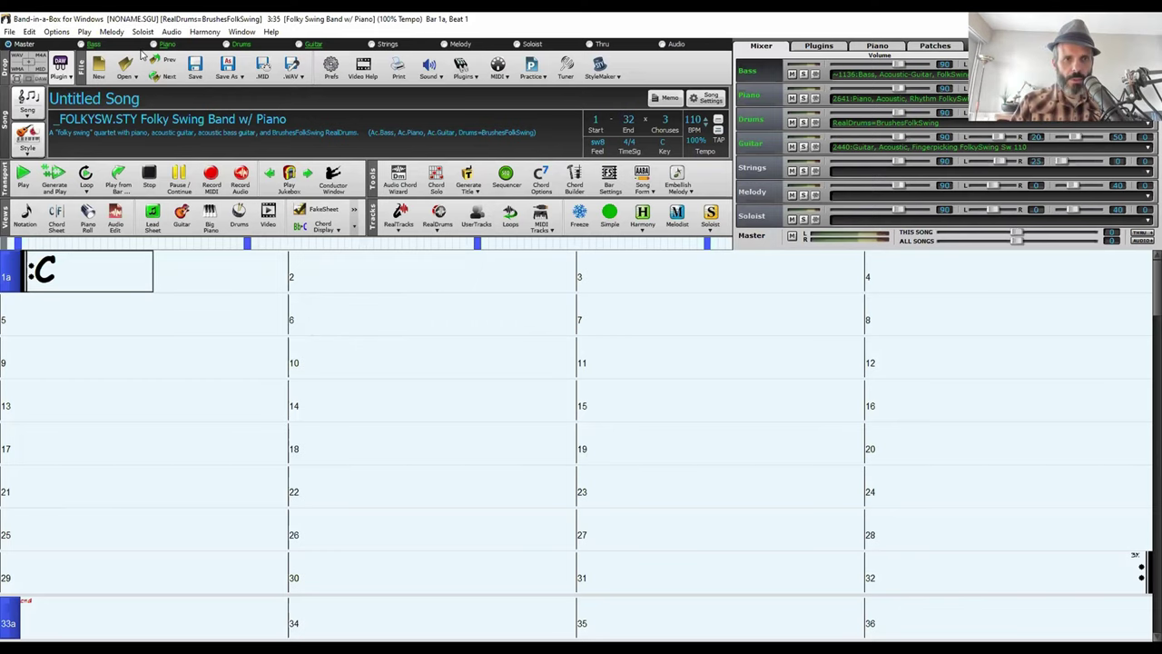
left_click(146, 103)
type("Je Pleure Dans ")
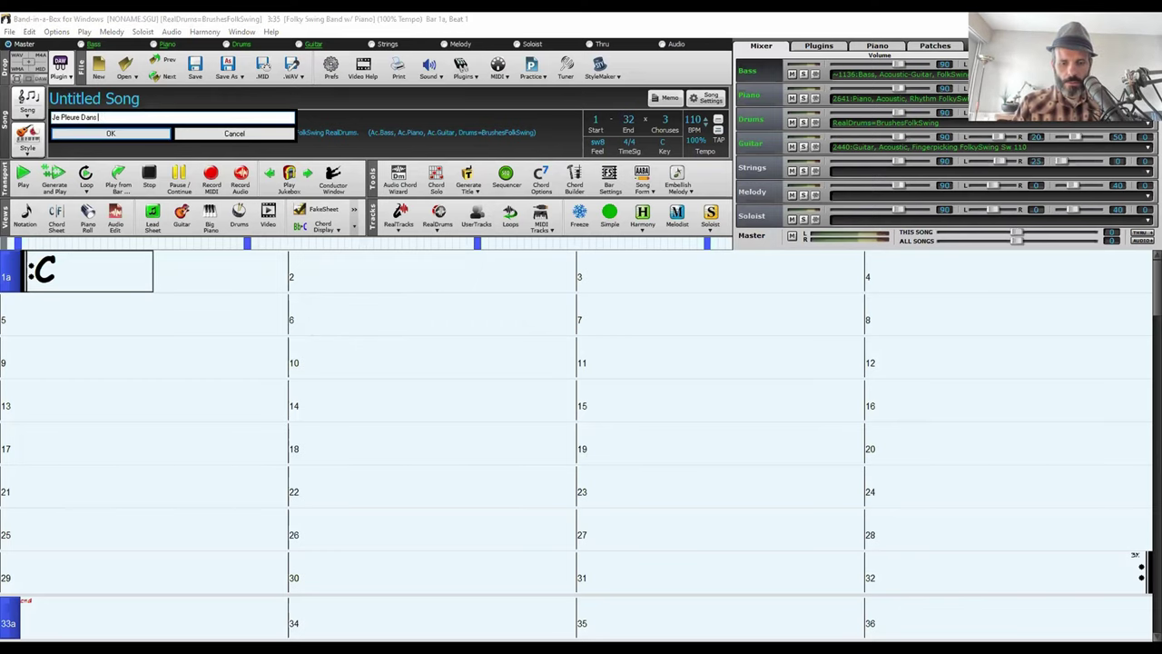
type("L'Eure")
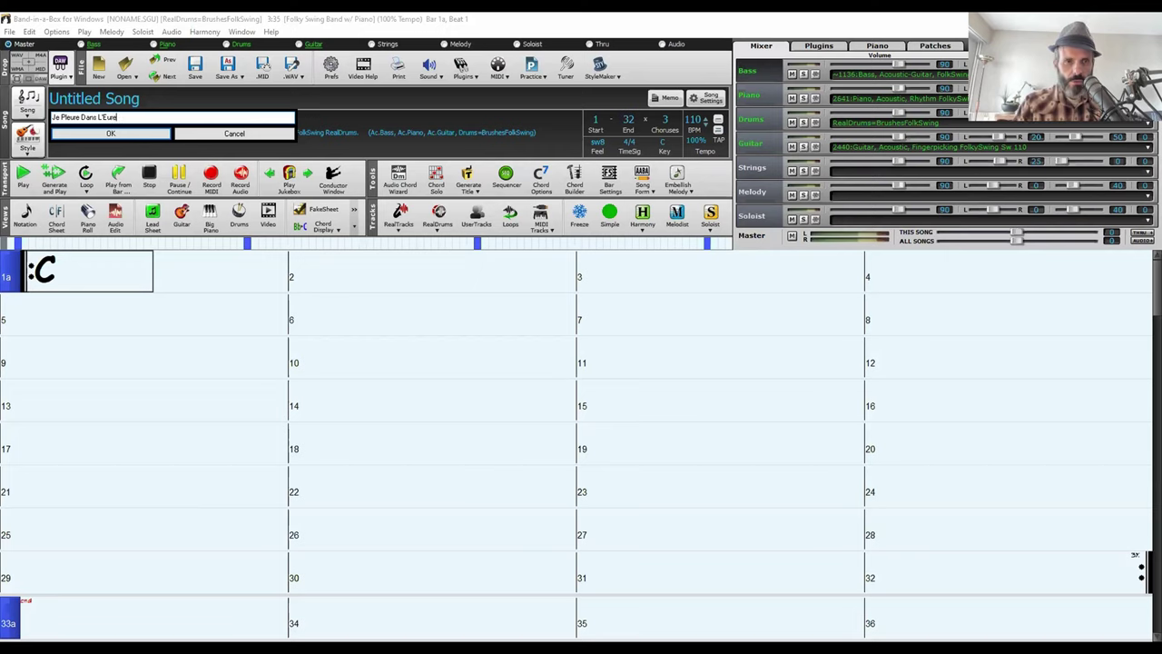
left_click(110, 134)
Save the song as Je Pleure Dans L'Eure.SGU in a new folder named "Je Pleure Dans L'Eure" inside Musique.
left_click(202, 75)
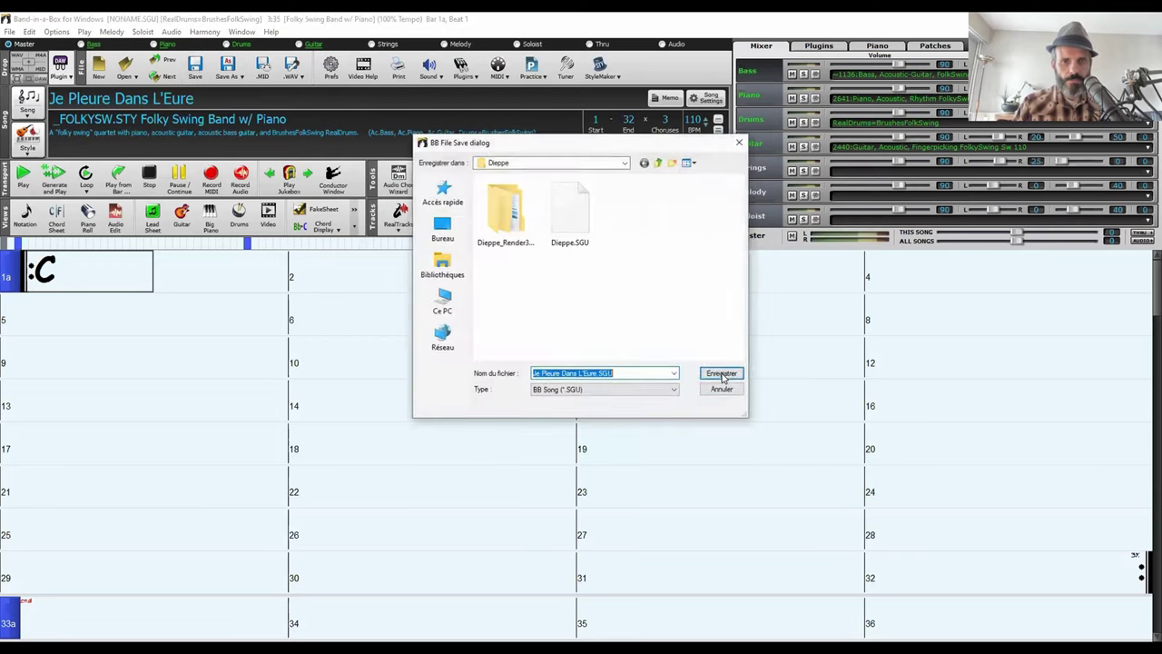
left_click(658, 164)
left_click(673, 164)
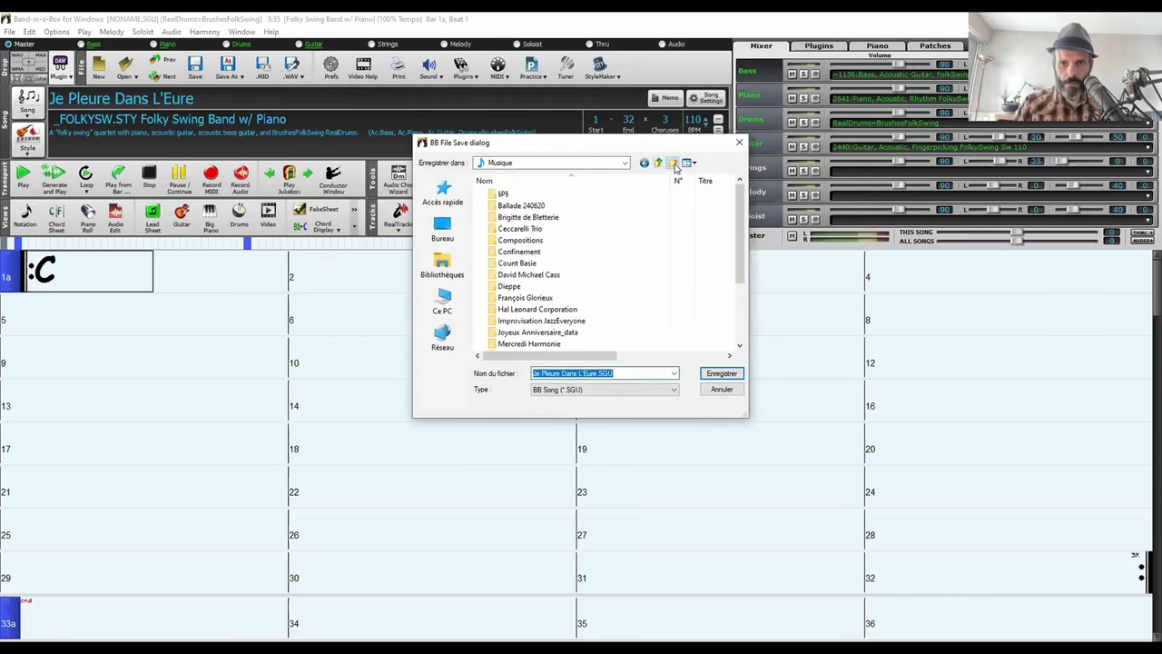
type("J")
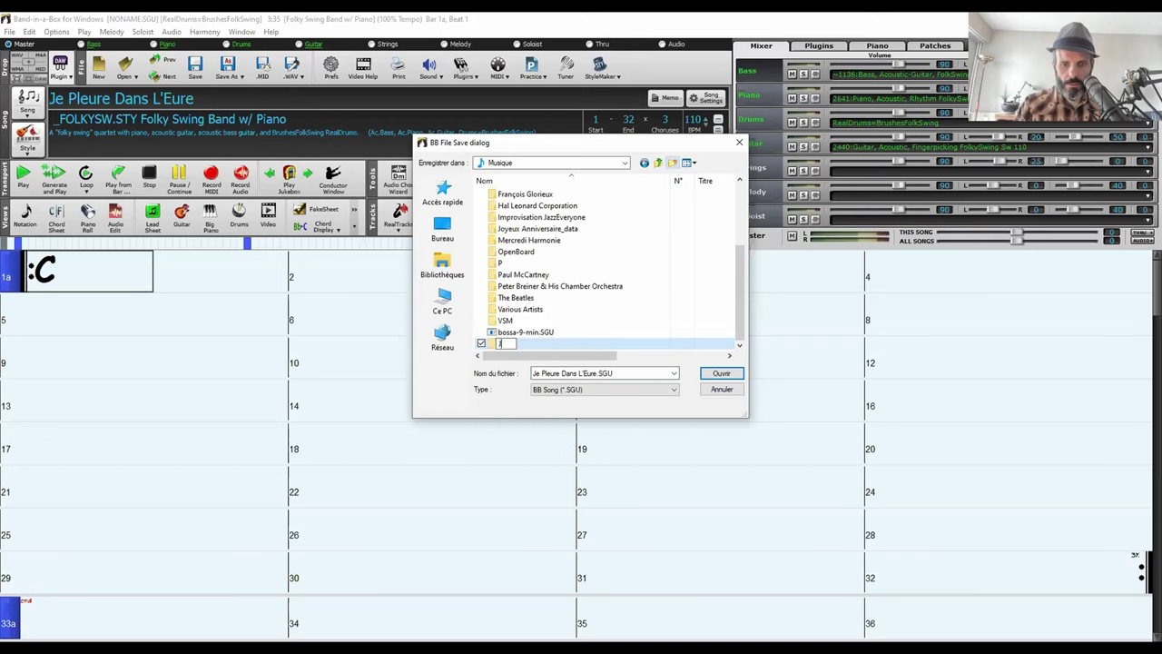
type("e Pleure Dans L'Eure")
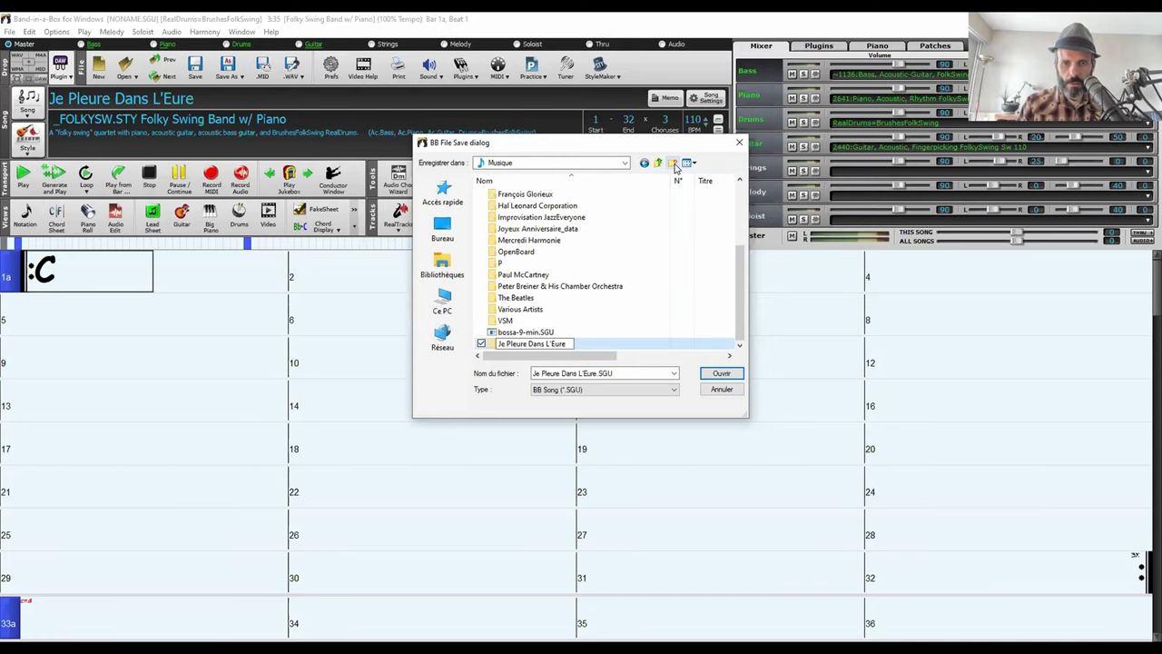
key("Return")
key("Return")
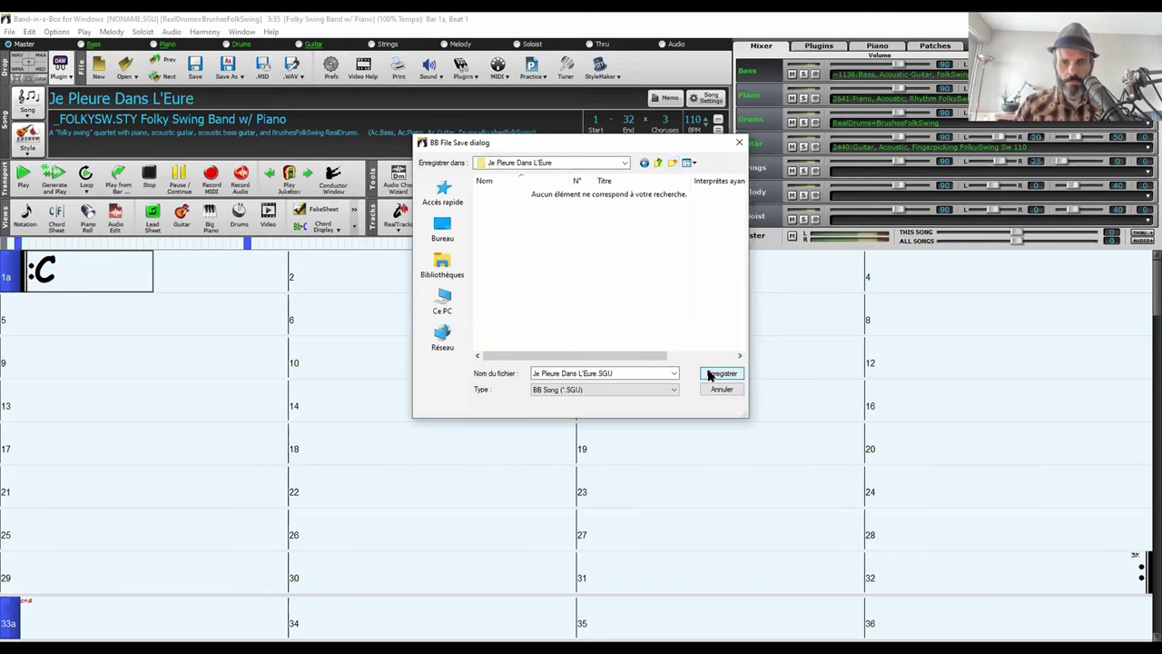
left_click(711, 375)
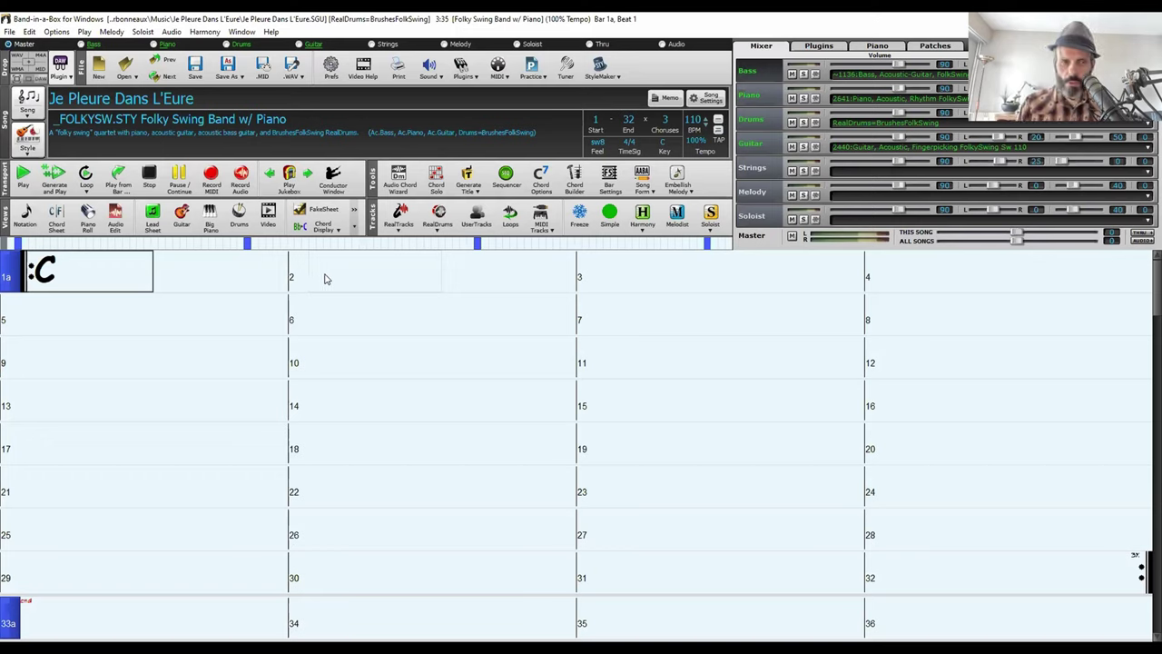
Enter the chord C..d in bar 1 so that only the drums play during the intro.
left_click(367, 277)
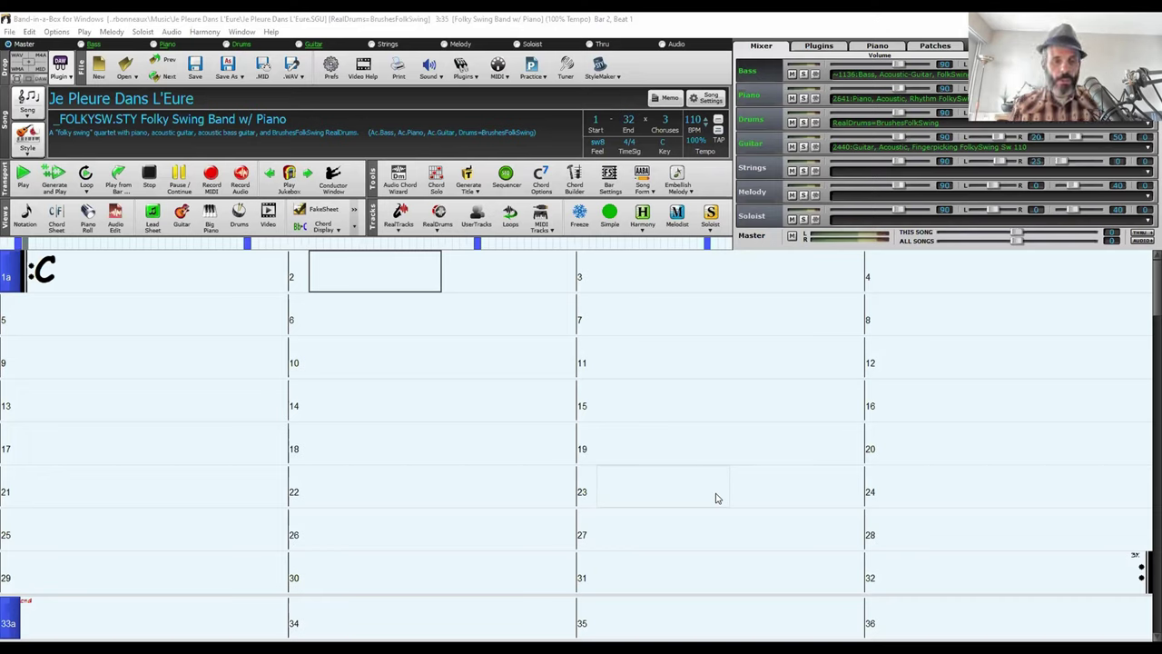
left_click(126, 270)
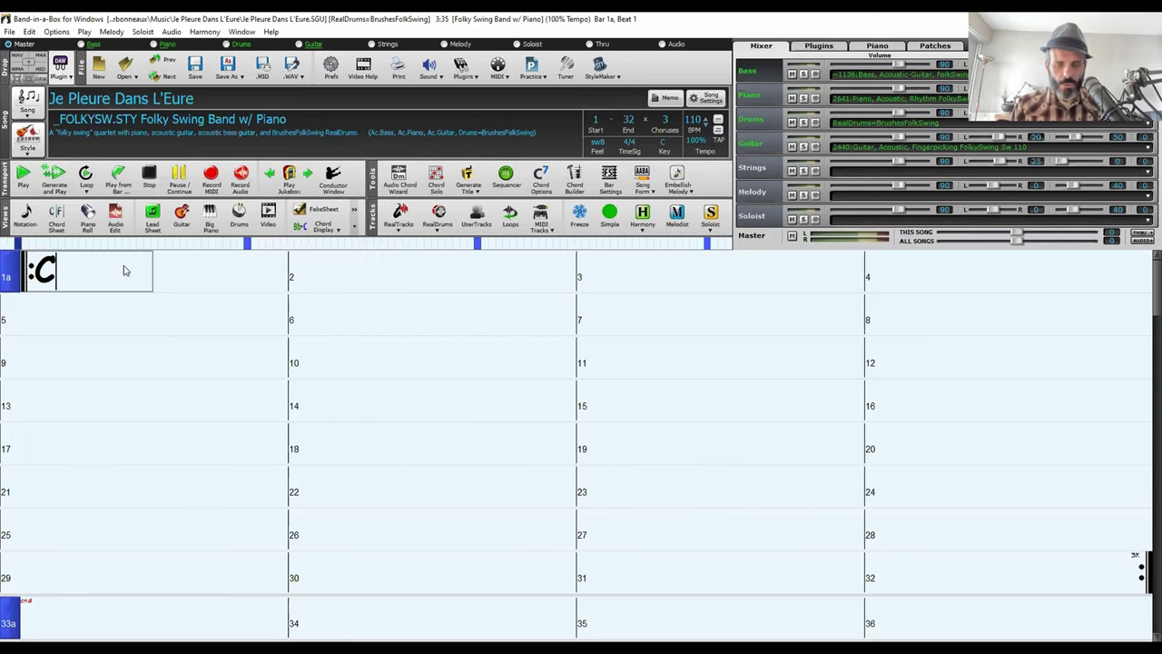
type("d")
key("Return")
Add a part marker "a" at bar 5 and enter an F chord in that bar.
key("Right")
key("Right")
key("Right")
key("Right")
key("Right")
key("Right")
key("Right")
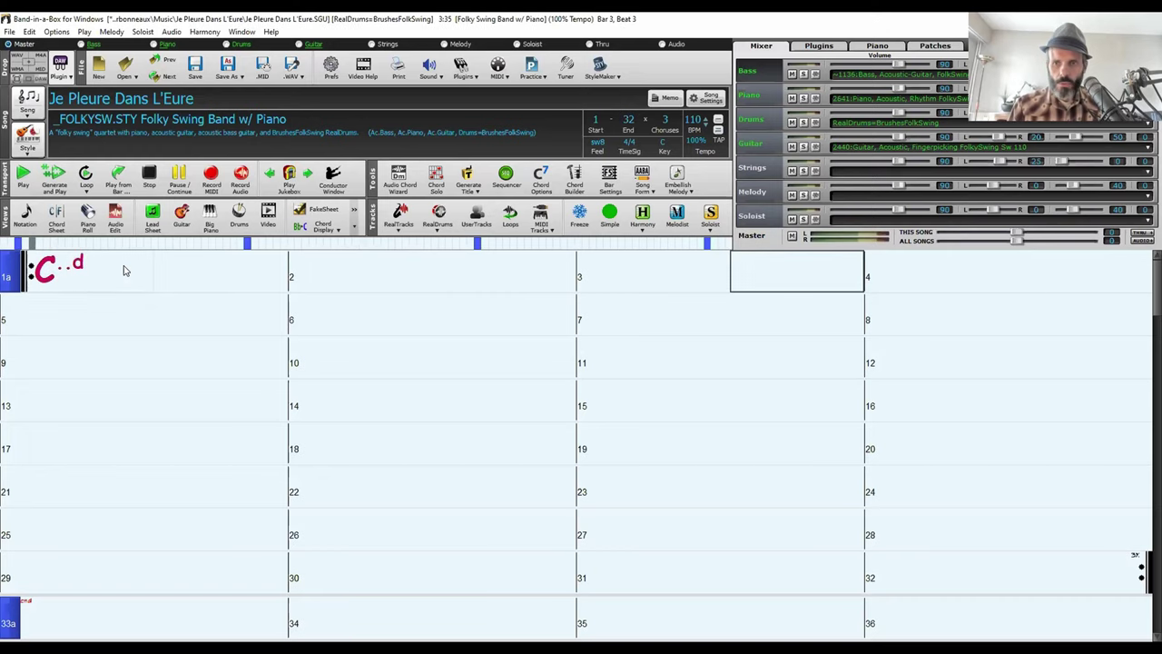
left_click(13, 313)
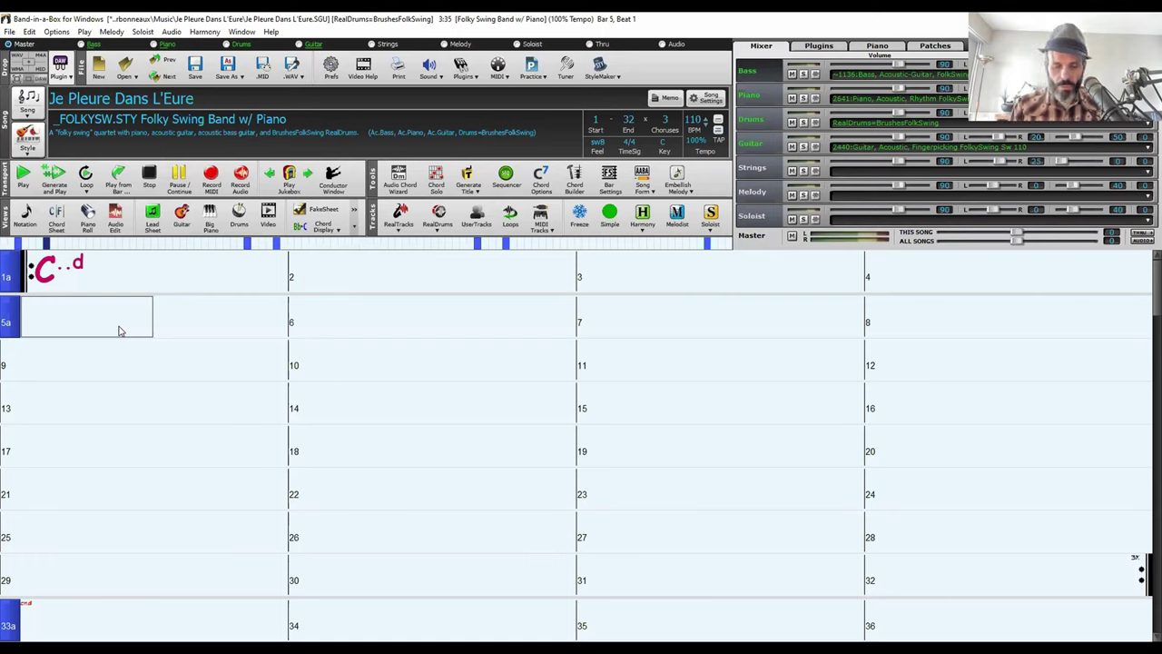
type("F")
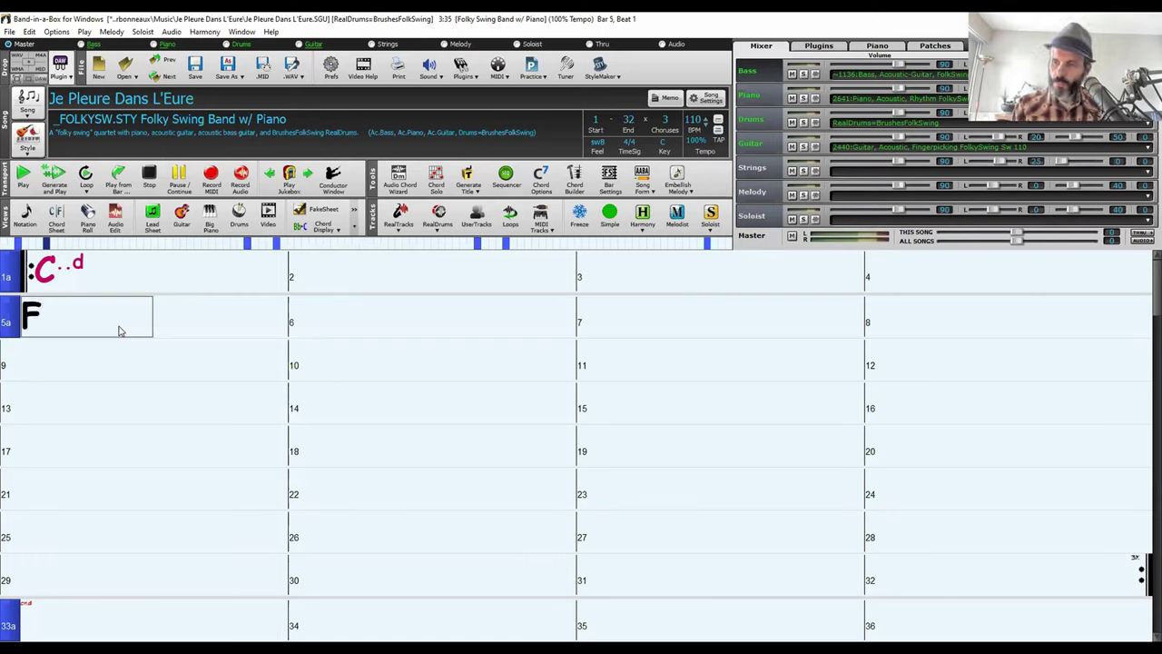
key("Return")
Enter the chords G in bar 6 and C in bar 7.
key("Right")
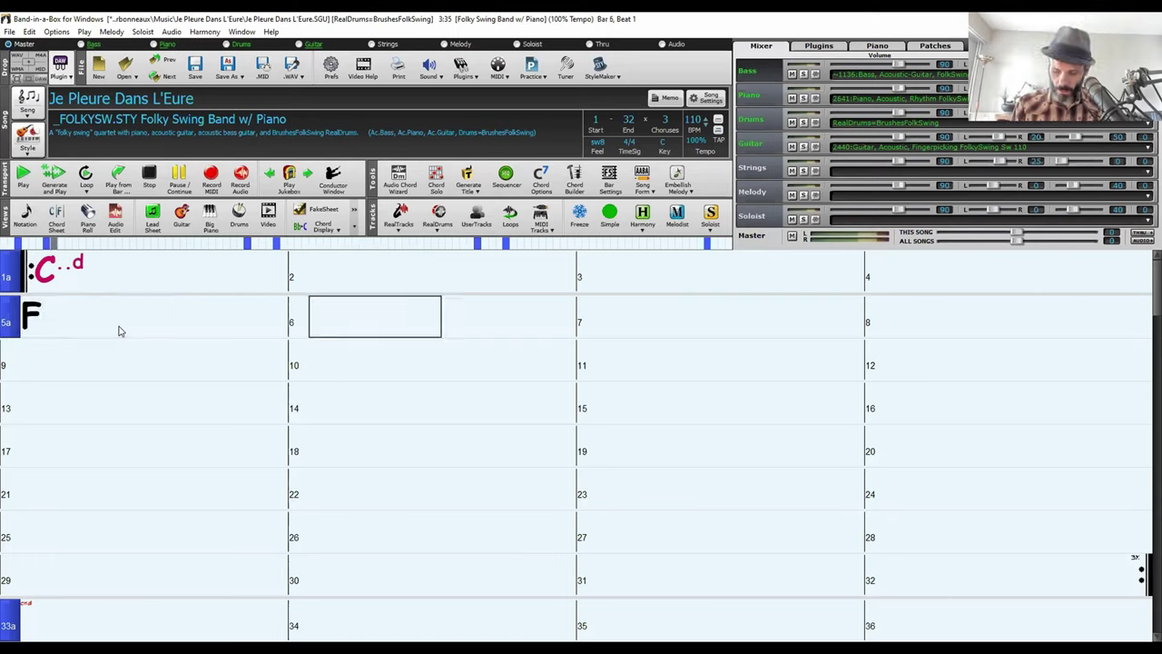
type("G")
key("Return")
key("Right")
type("C")
key("Return")
Enter the chords F, G and C in bars 9, 10 and 11.
key("Right")
key("Right")
key("Right")
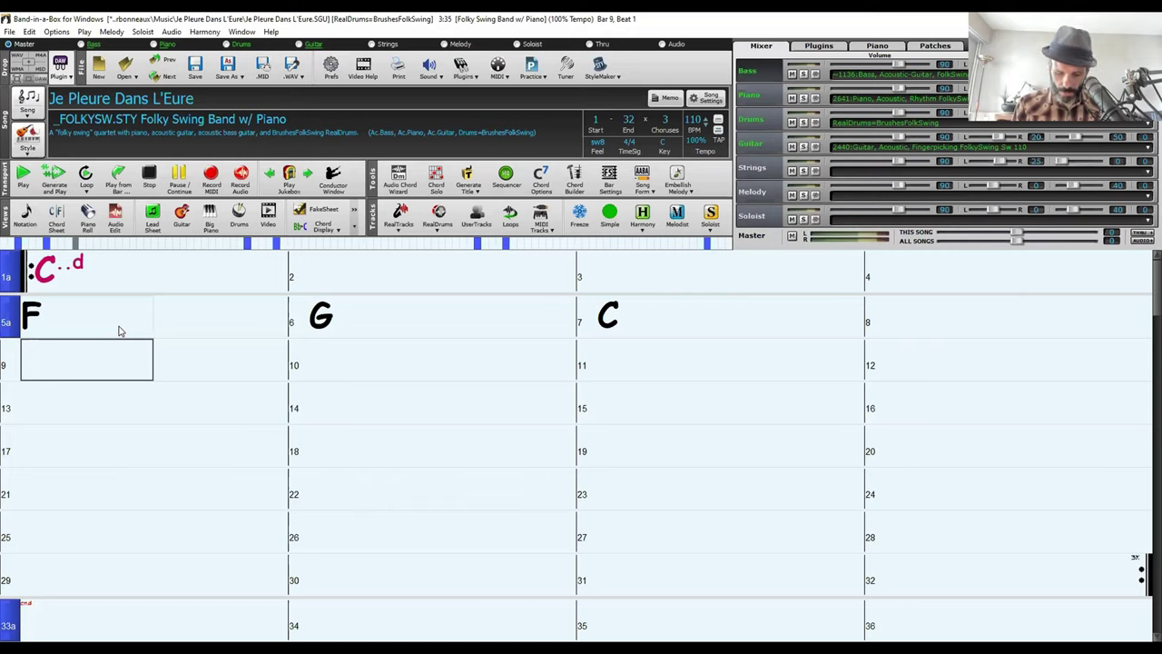
type("F")
key("Return")
key("Right")
key("Right")
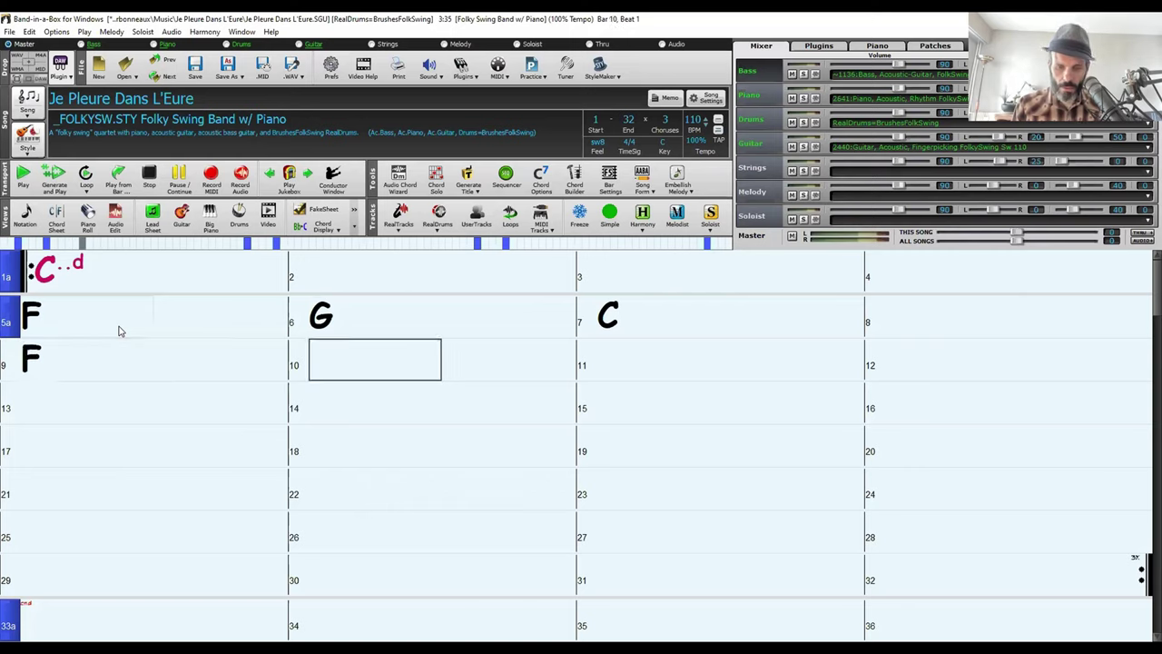
type("G")
key("Return")
key("Right")
key("Right")
type("C")
key("Return")
Add a part marker "b" at bar 13 and enter an Am chord in that bar.
key("Right")
key("Right")
key("Right")
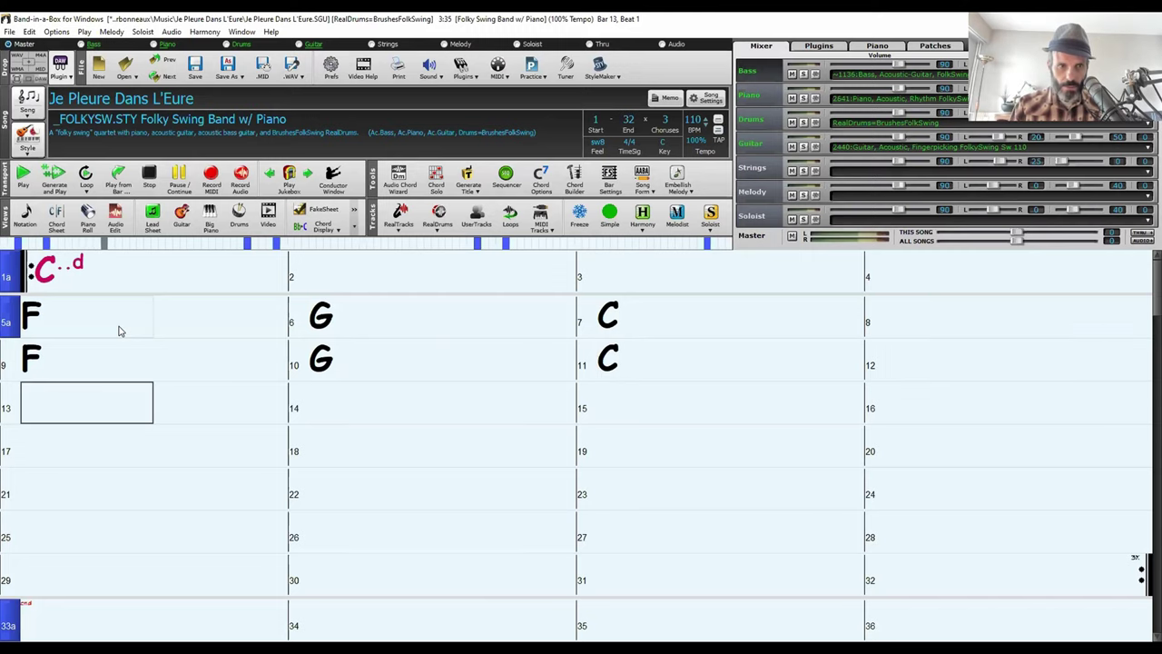
left_click(11, 399)
left_click(11, 399)
type("Am")
key("Return")
key("Right")
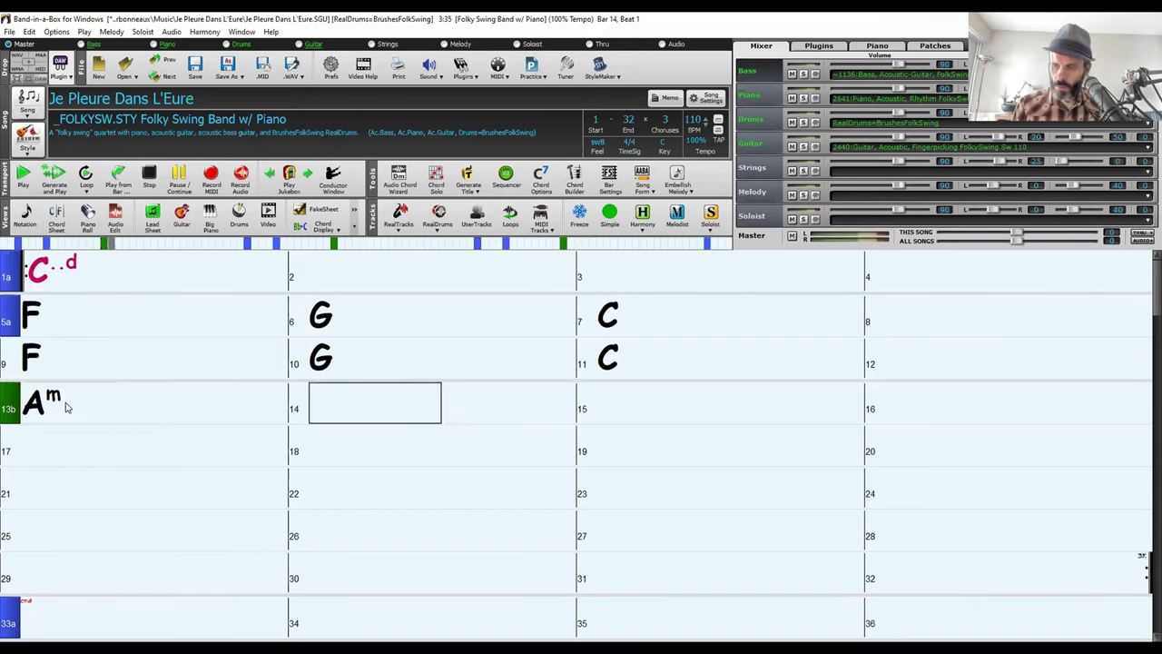
Enter the chords Ab, F and Em7 in bars 14, 15 and 16.
type("Ab")
key("Return")
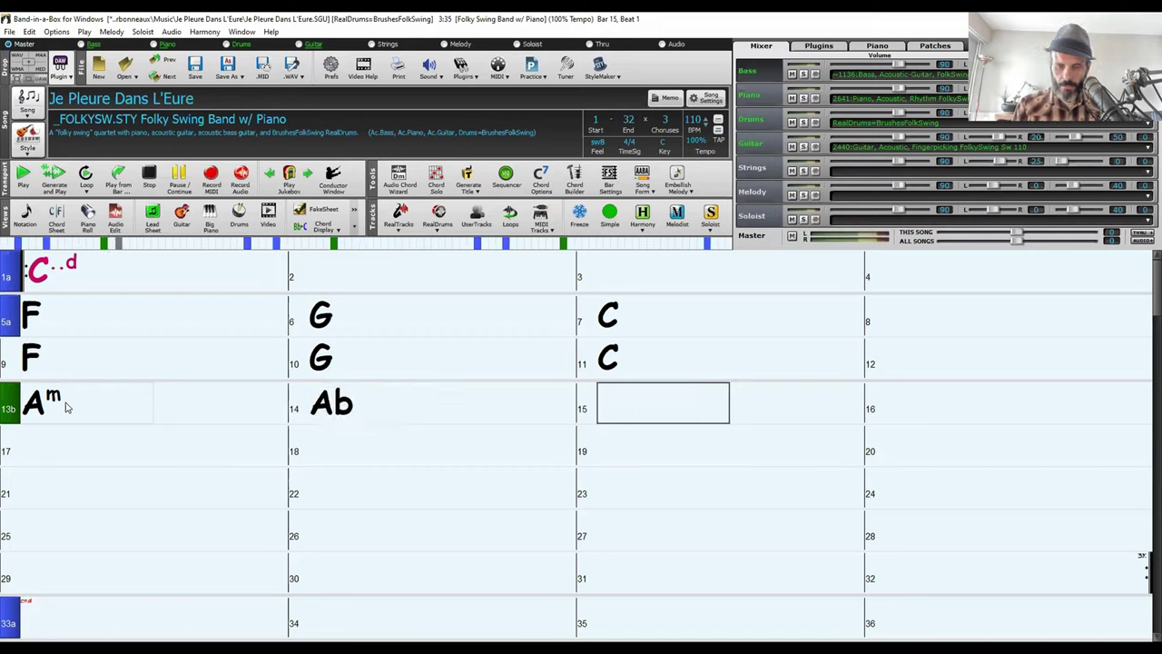
type("F")
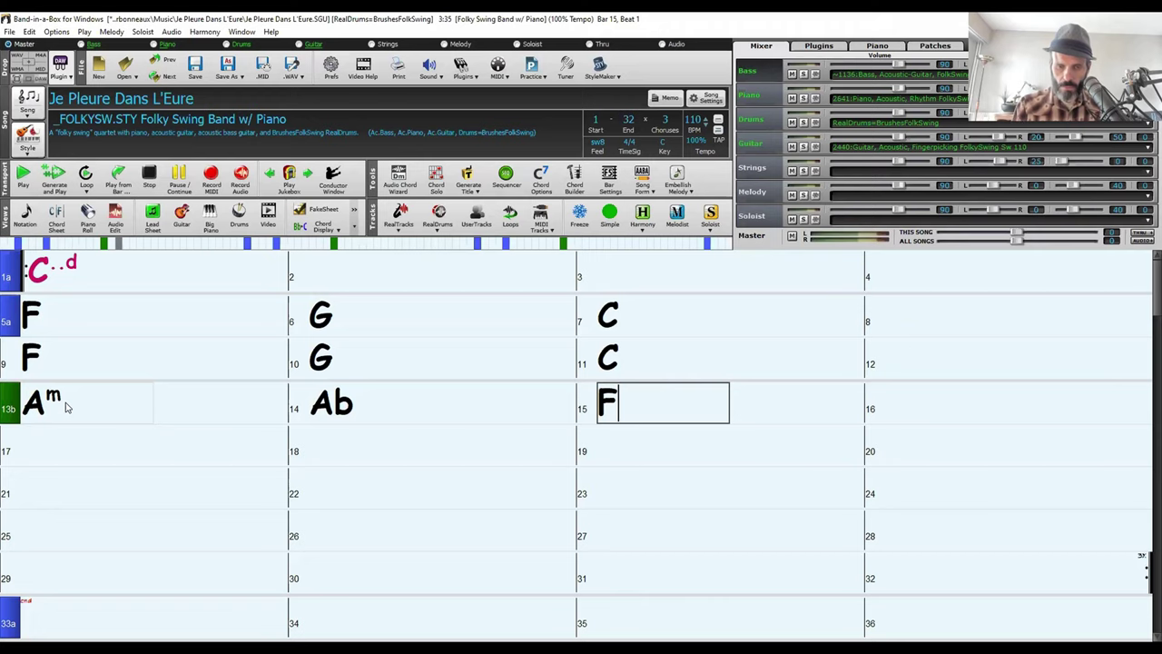
key("Return")
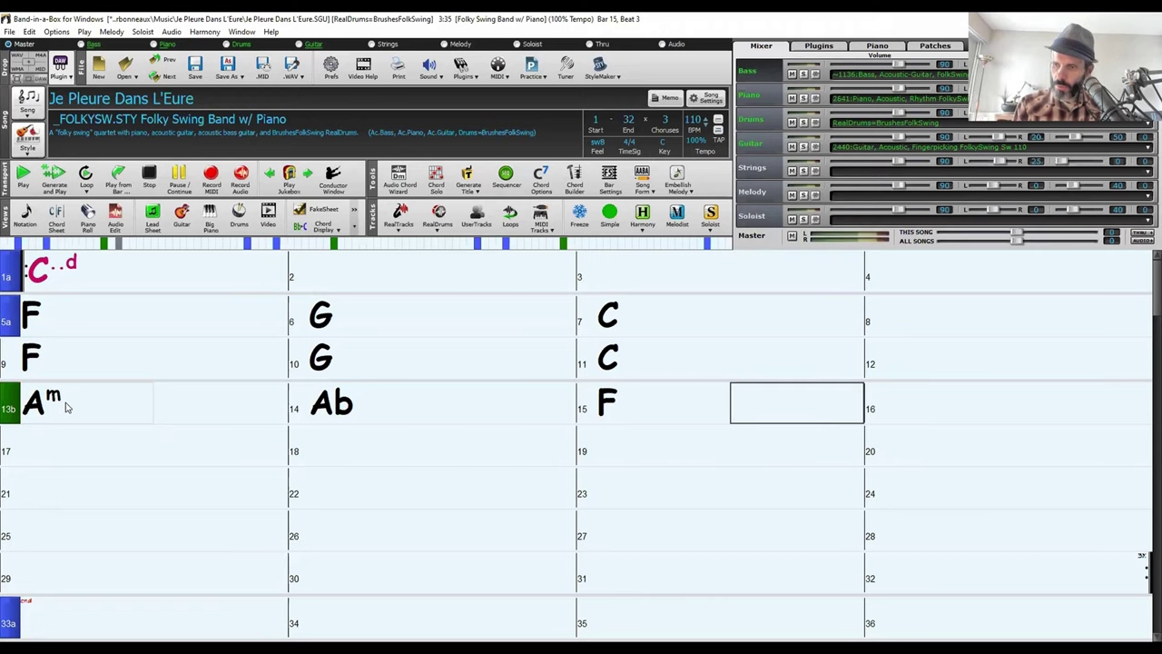
key("Return")
type("Em7")
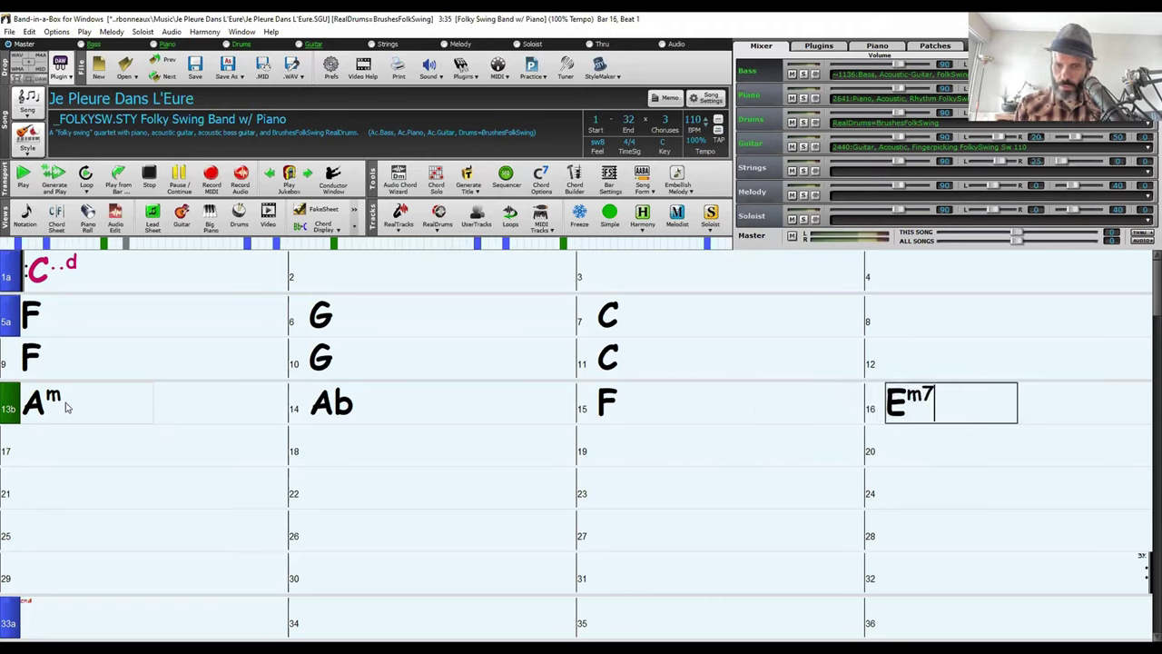
key("Return")
key("Return")
Enter the chords G, F and Am in bars 17, 18 and 19.
type("G")
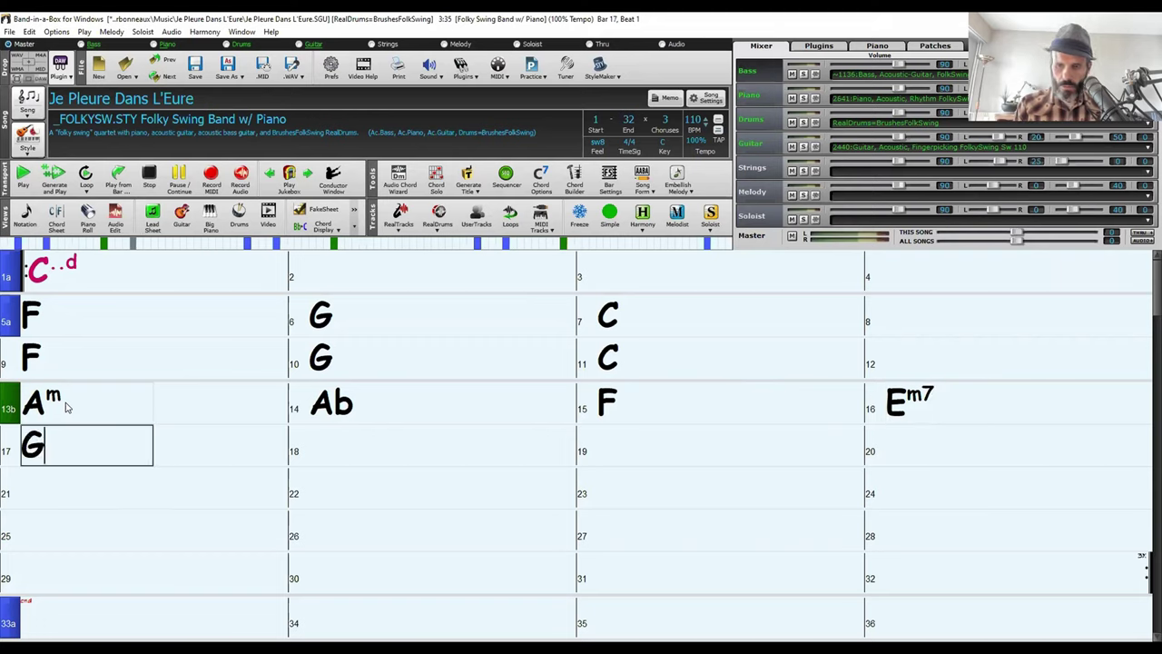
key("Return")
key("Return")
type("F")
key("Return")
key("Return")
type("Am")
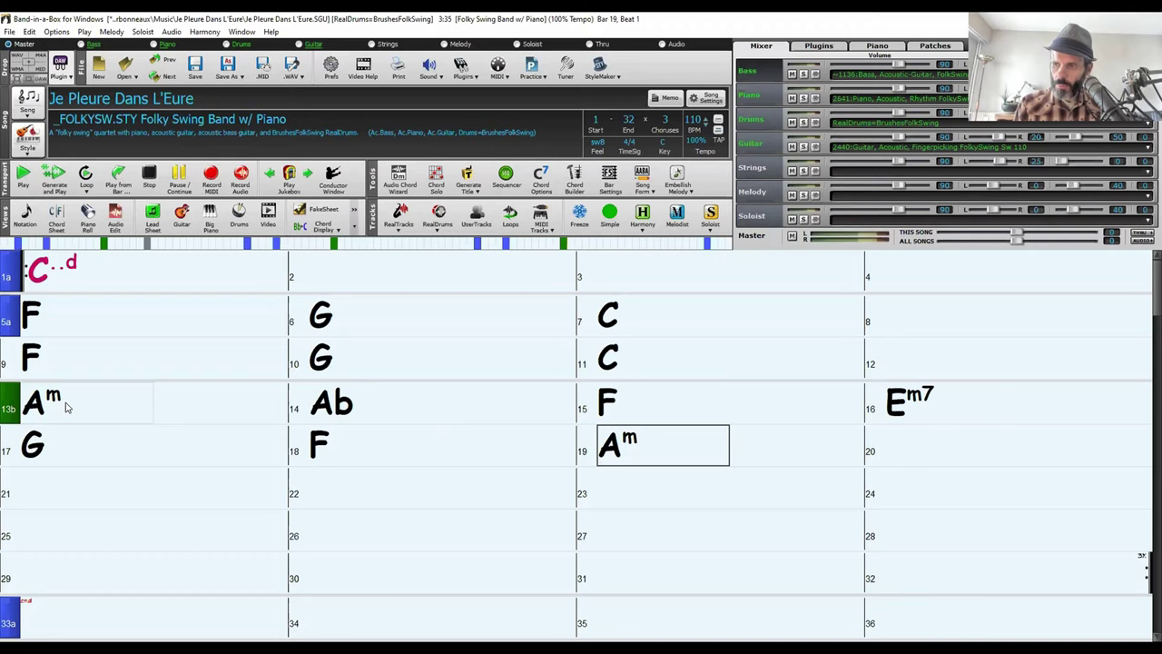
key("Return")
key("Return")
key("Return")
key("Return")
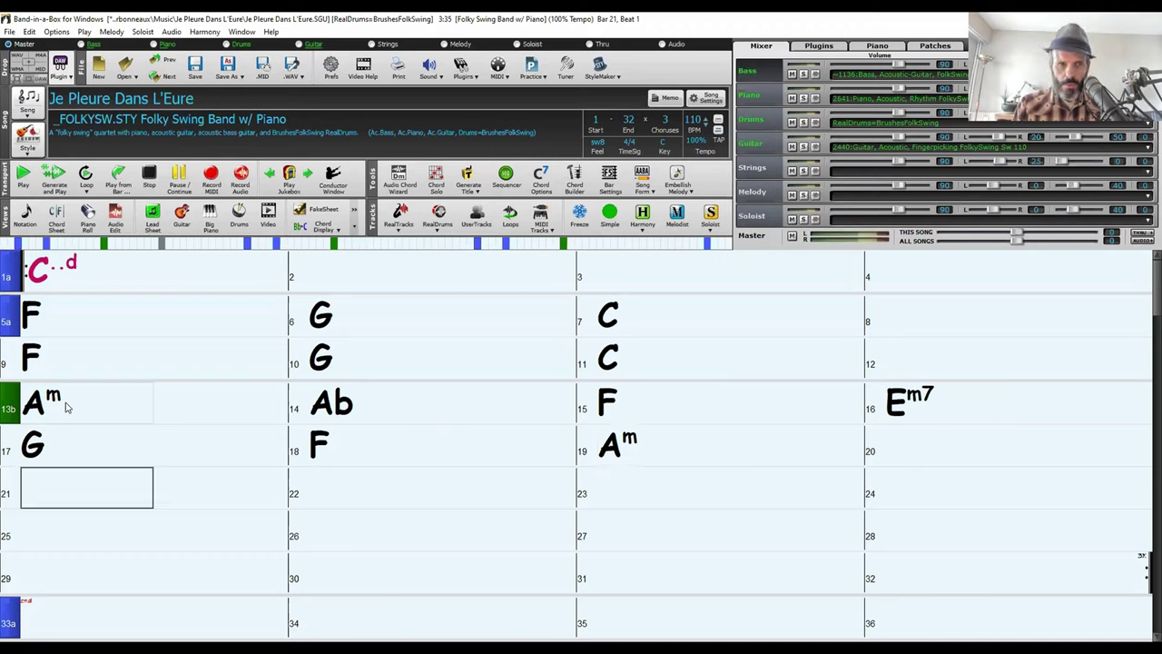
Copy bars 5 to 12 and paste them starting at bar 21.
left_click(76, 327)
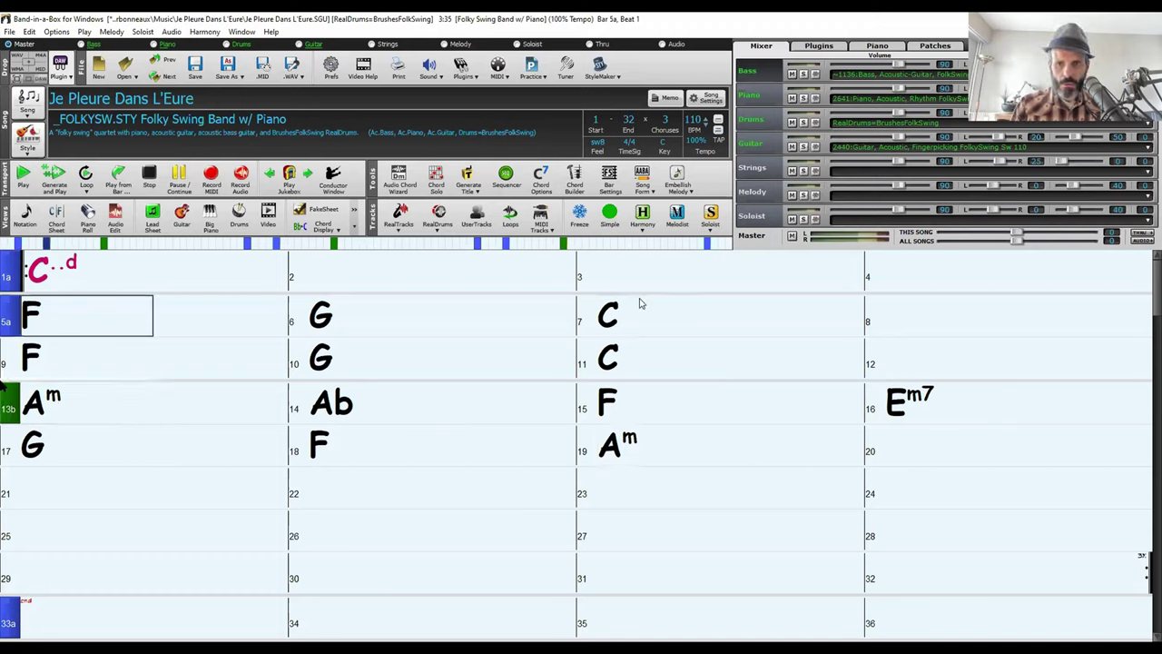
left_click(1008, 370, "shift")
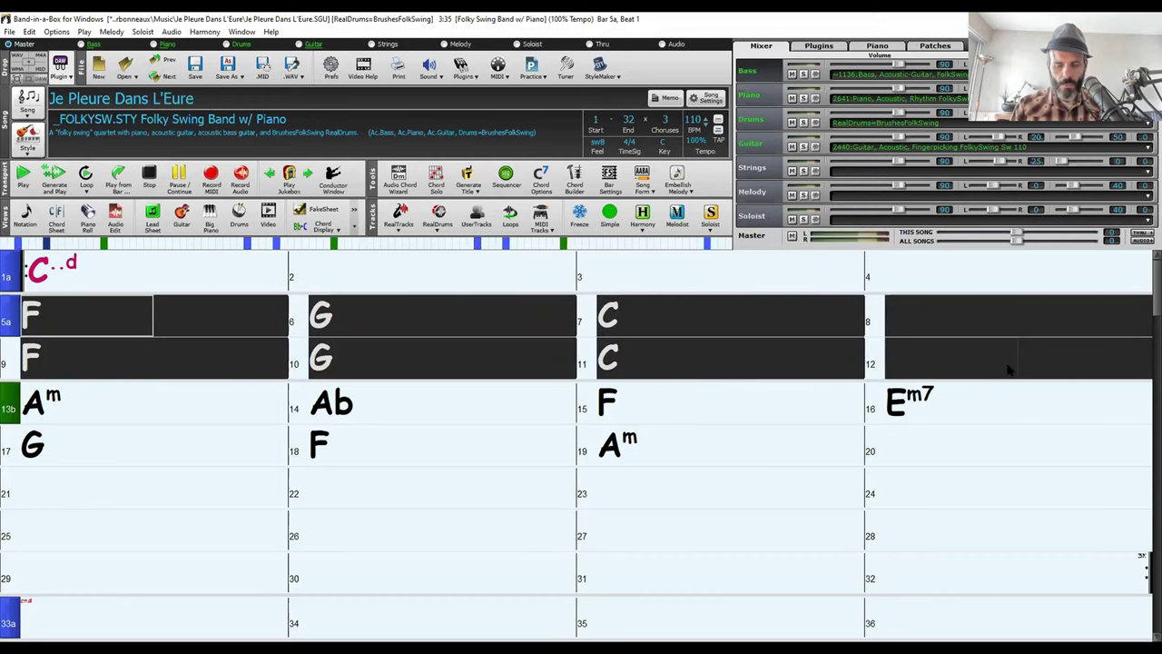
left_click(52, 491)
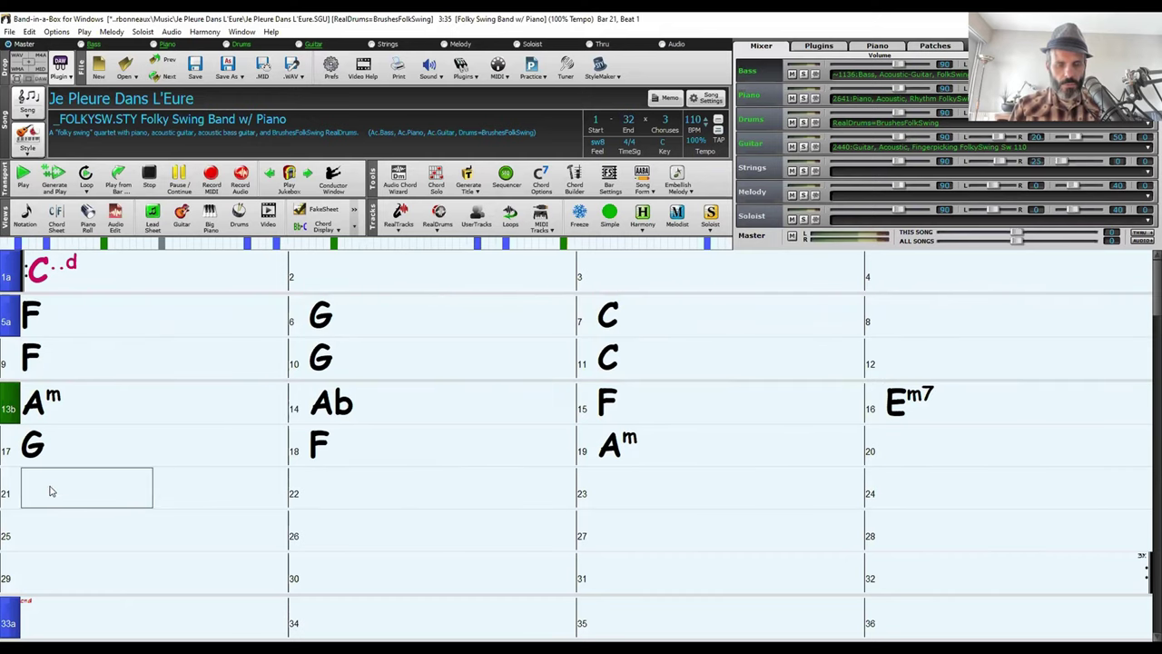
key("ctrl+v")
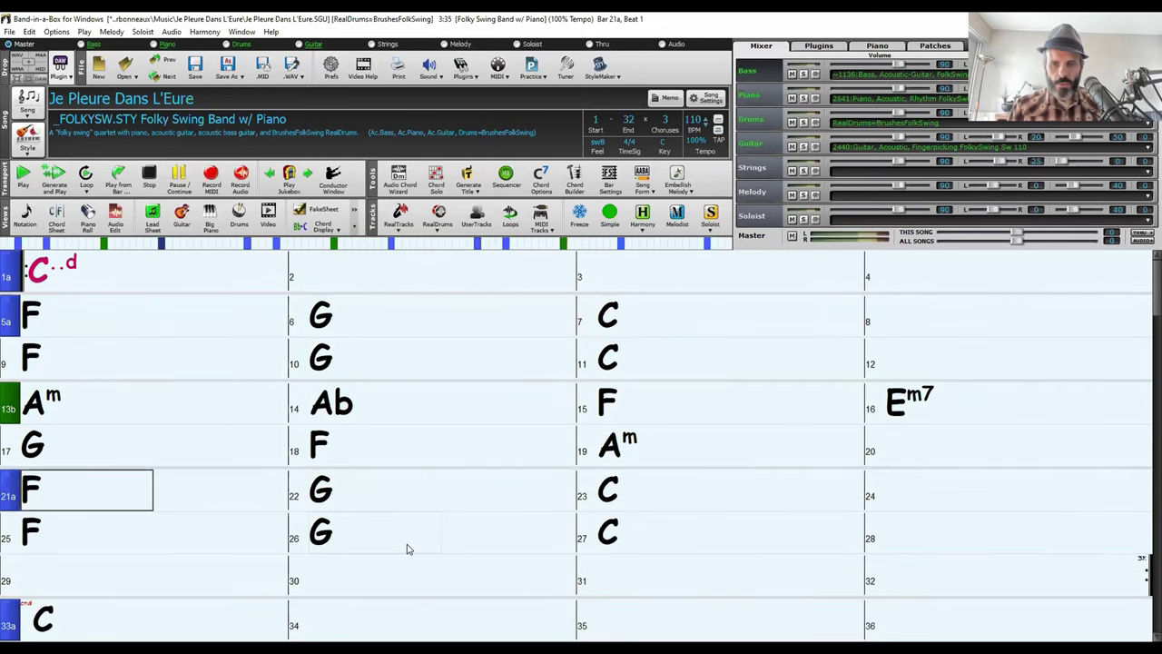
Set the repeating chorus to the range from bar 5 to bar 28.
left_click(1099, 538)
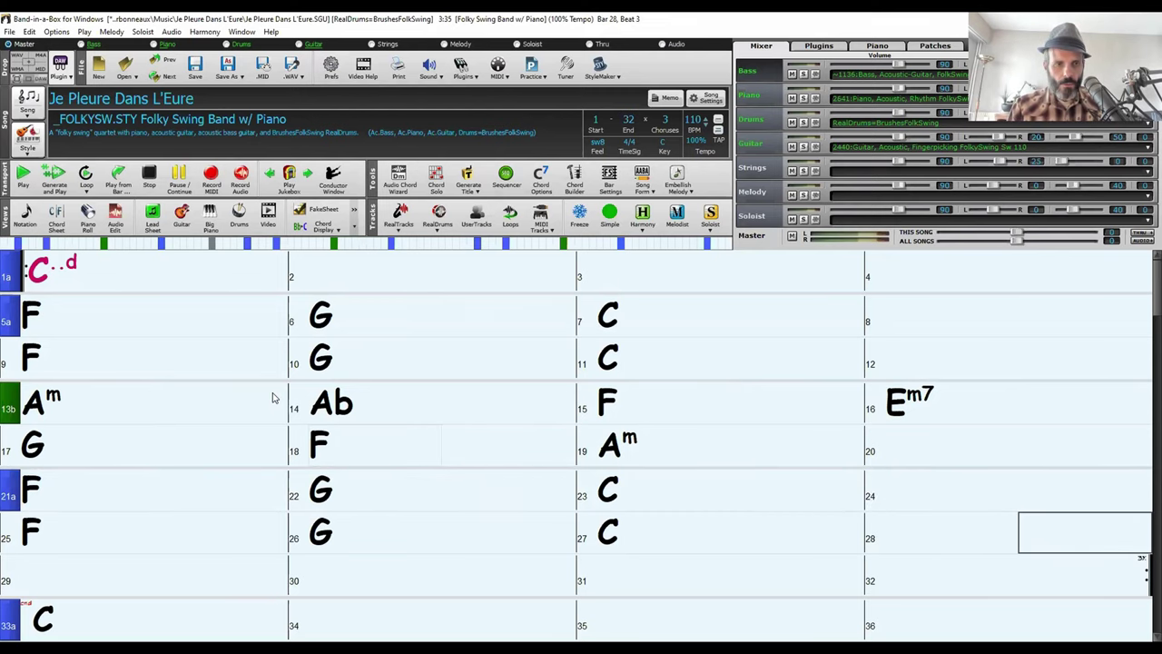
left_click(139, 320, "shift")
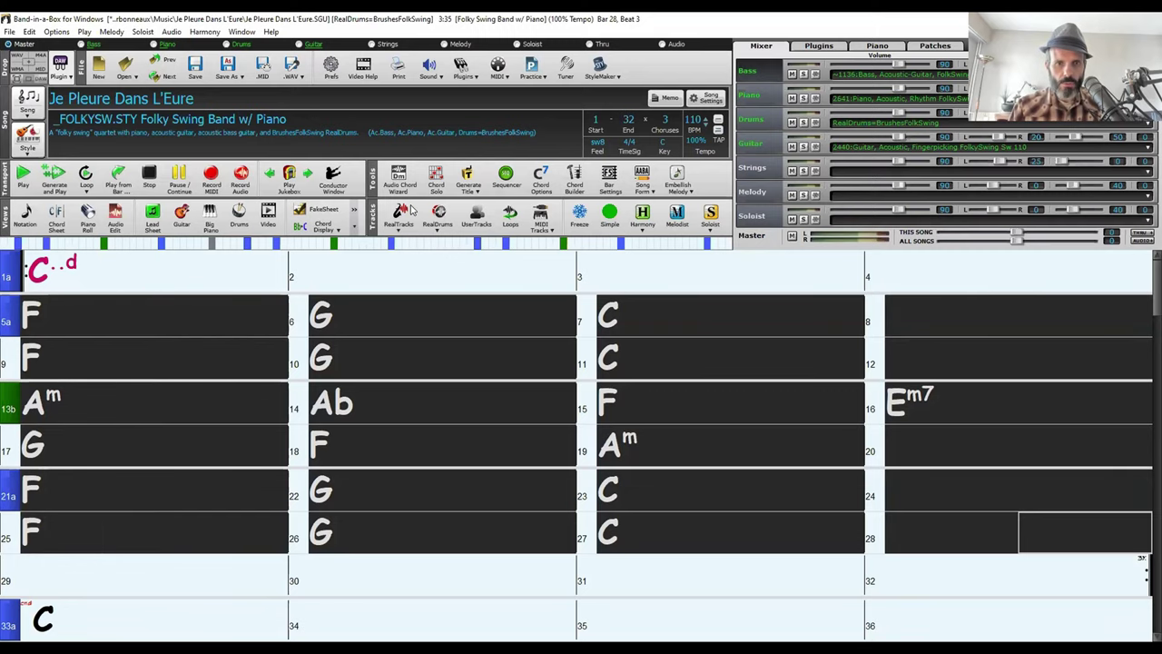
left_click(642, 177)
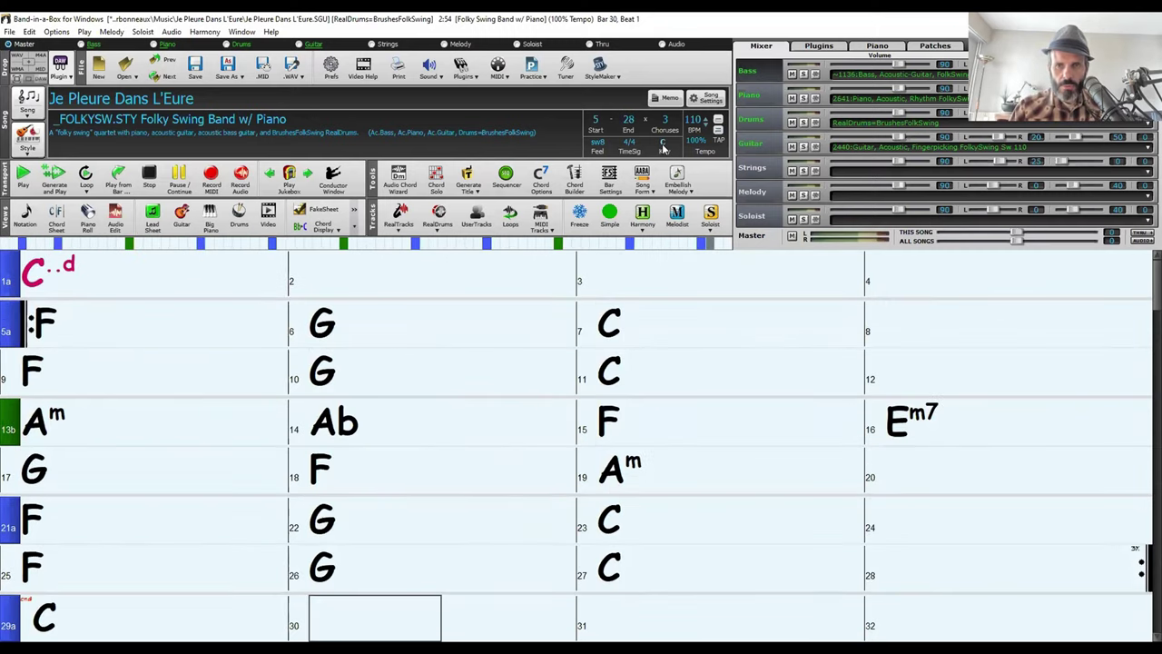
Transpose the song to Bb and set its key signature to match.
left_click(663, 144)
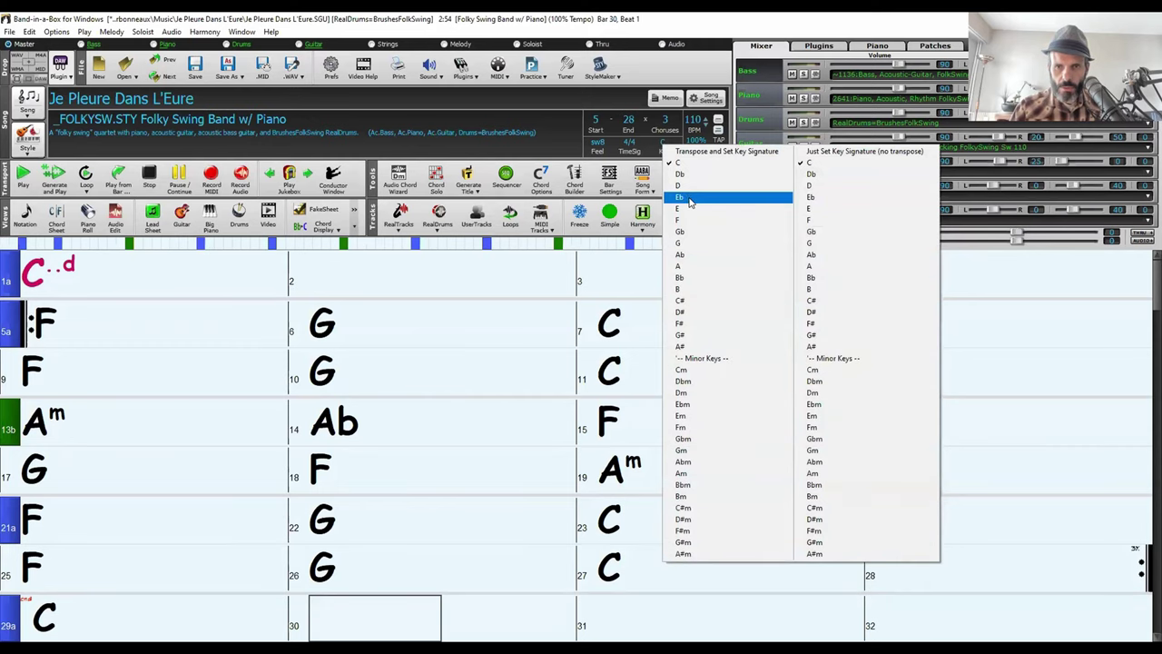
left_click(692, 277)
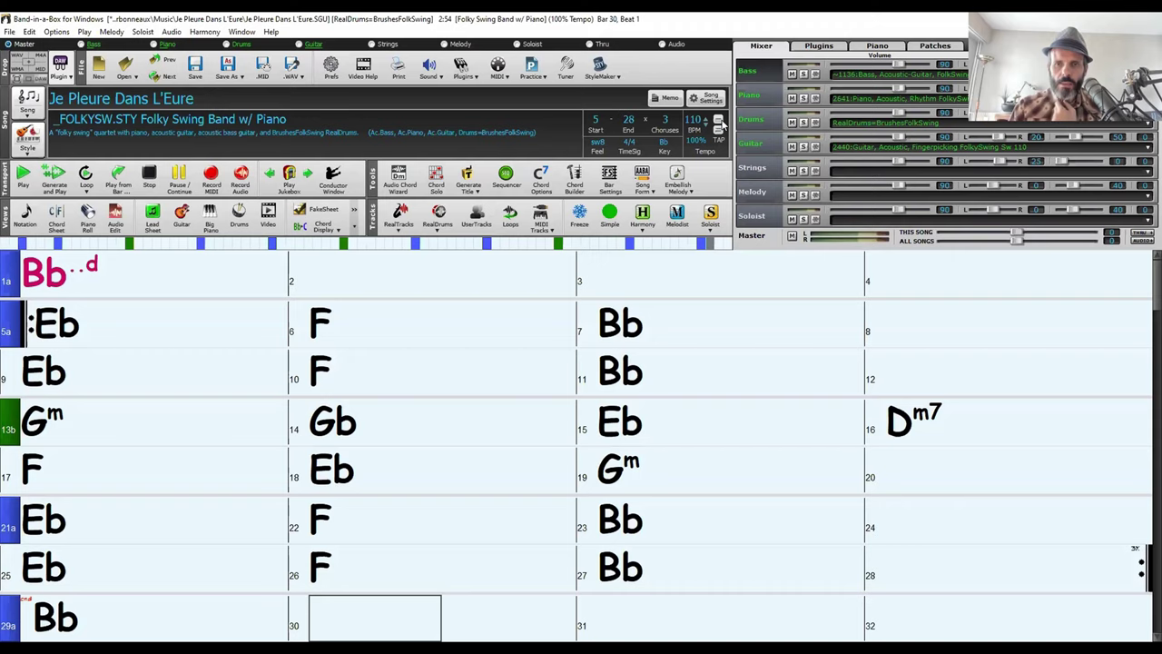
Estimate the song's tempo by tapping and set it to 120 BPM.
left_click(720, 121)
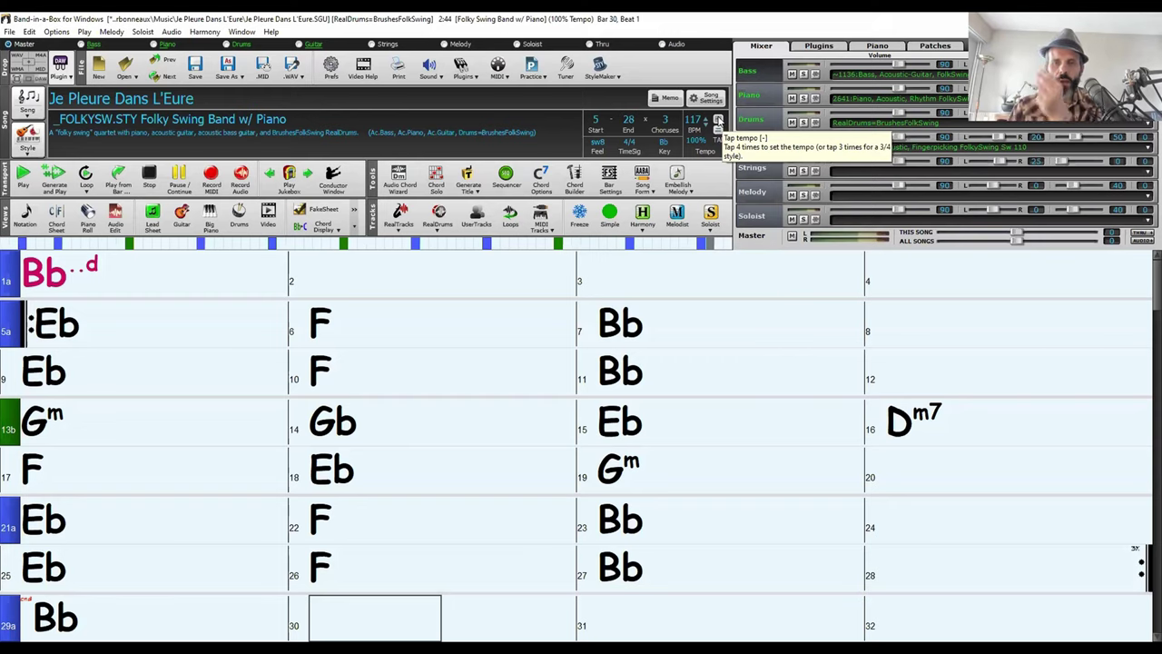
left_click(719, 122)
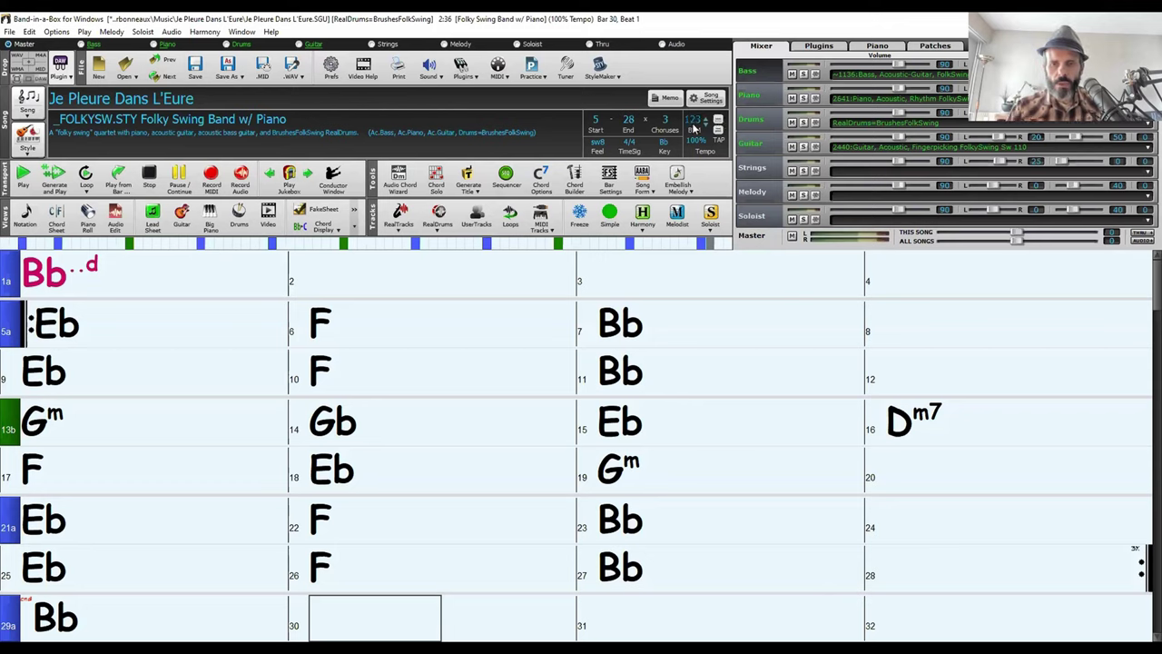
left_click(694, 127)
type("120")
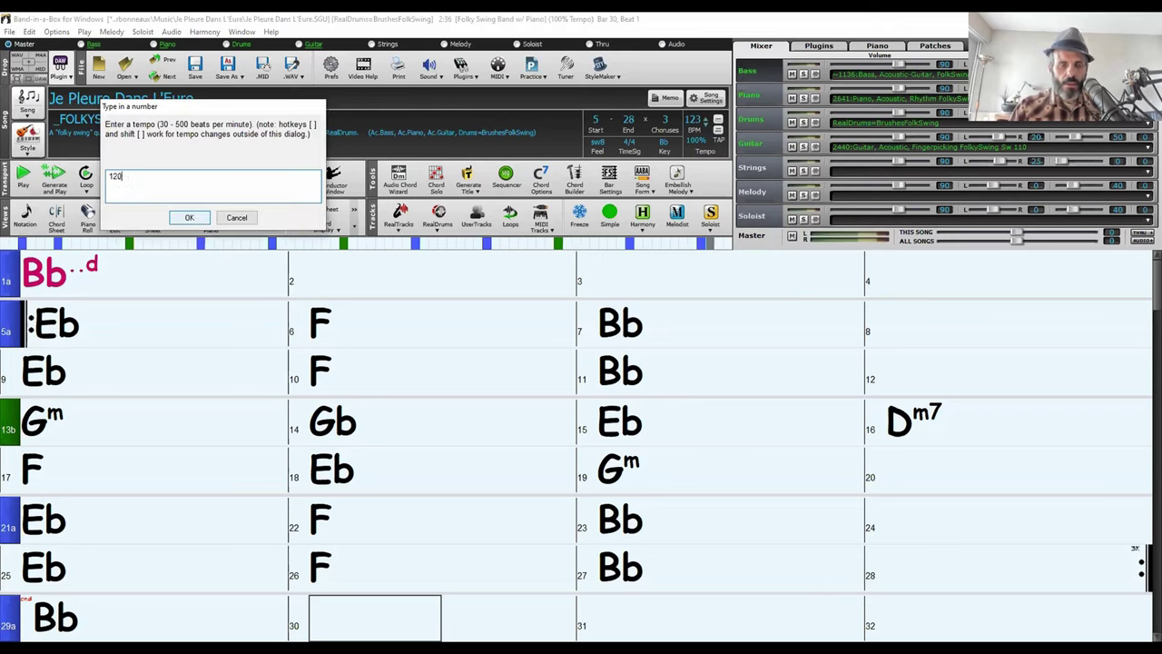
left_click(192, 217)
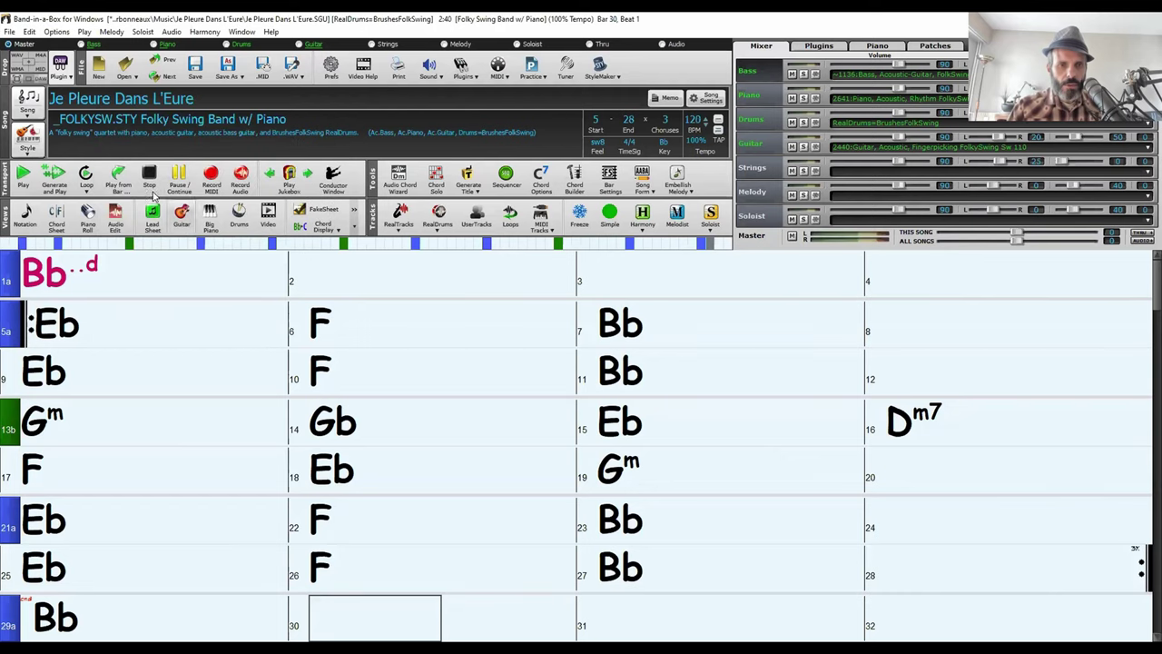
Open the StylePicker and filter the styles to the EVERYTHING POP category at tempo 120.
left_click(39, 137)
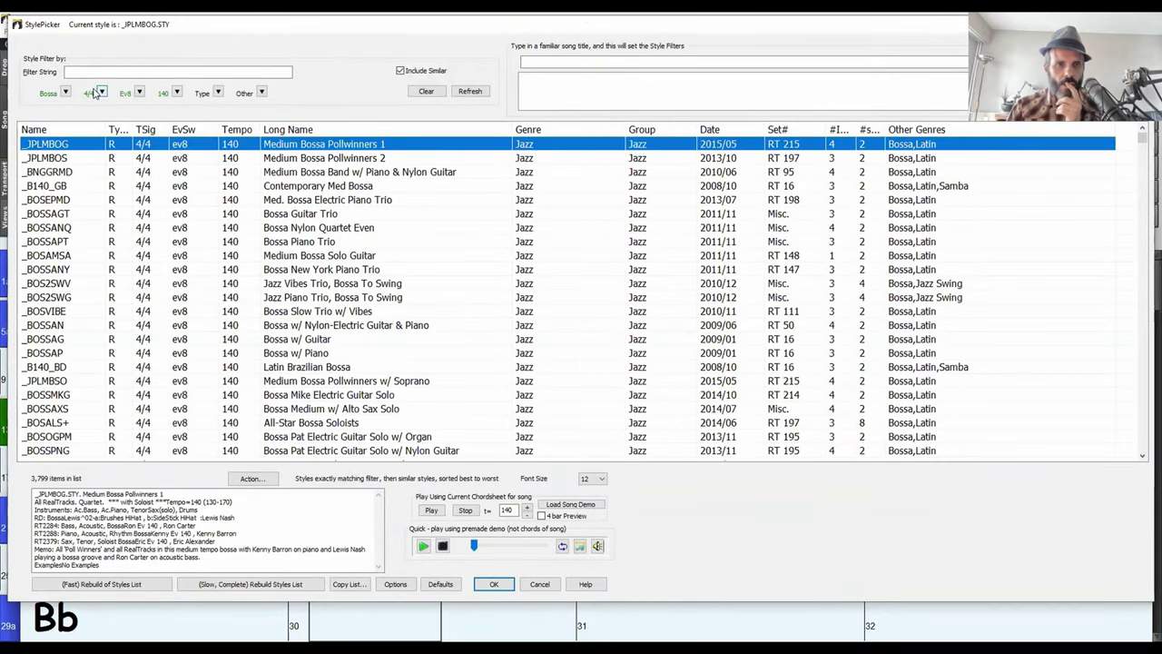
left_click(65, 92)
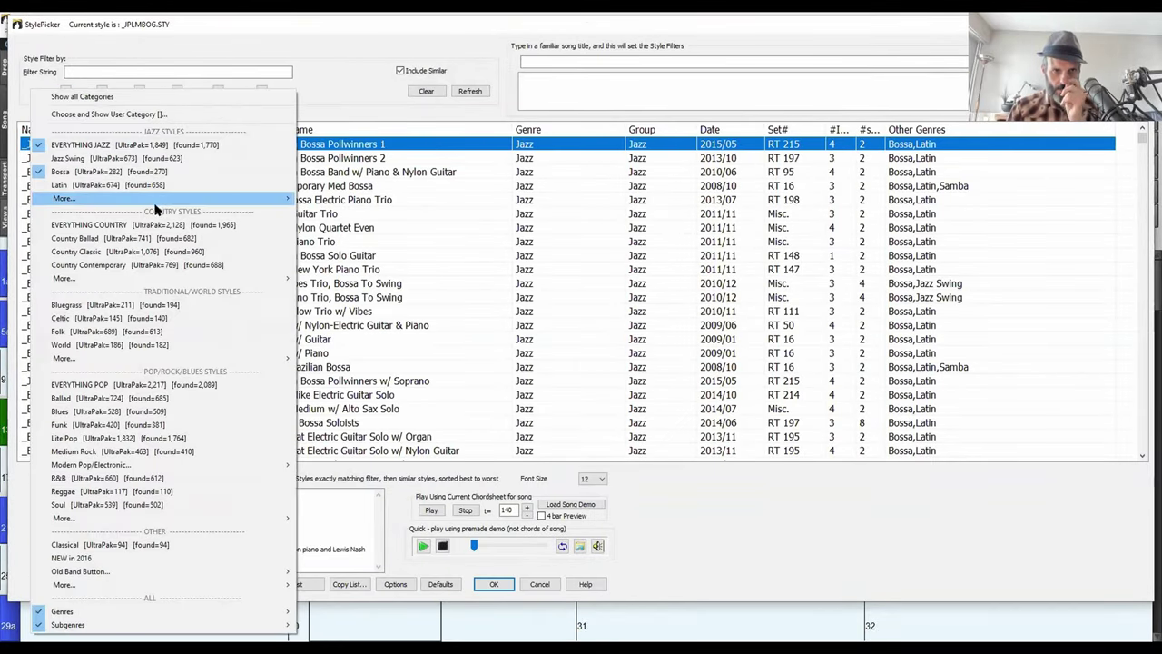
left_click(160, 385)
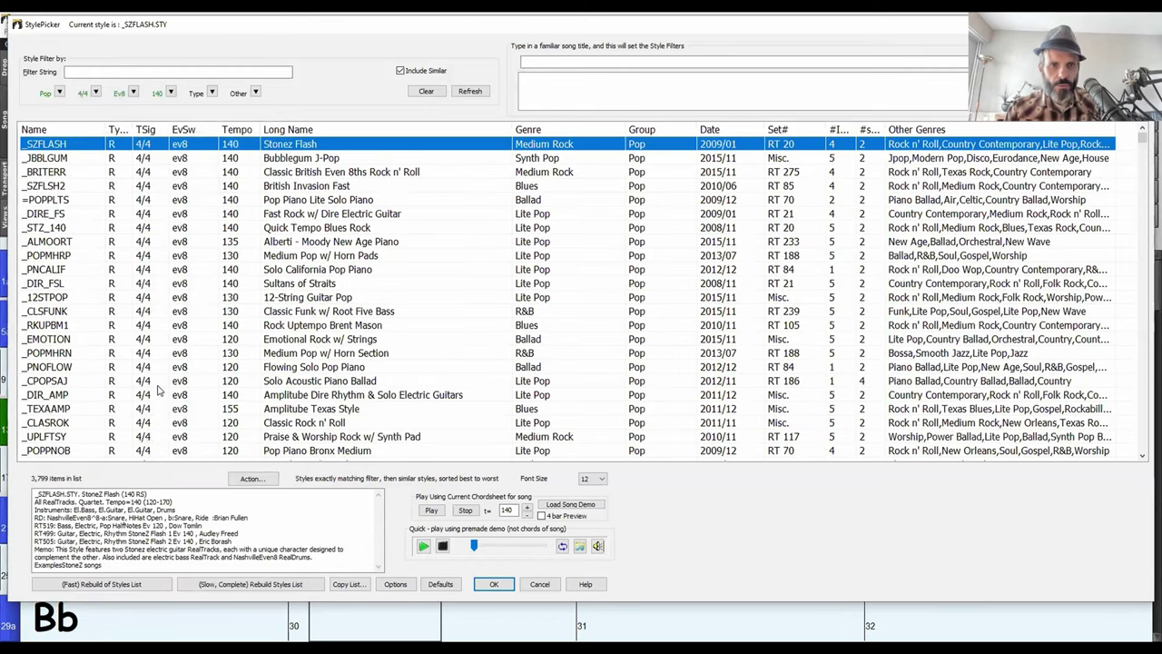
left_click(169, 92)
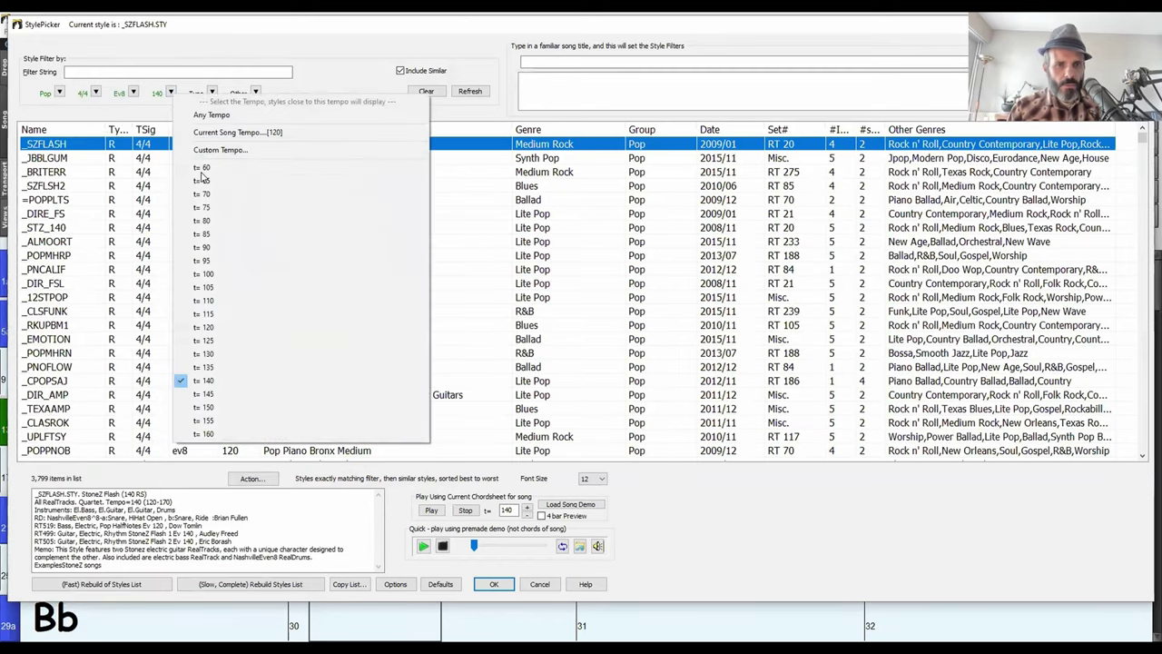
left_click(215, 325)
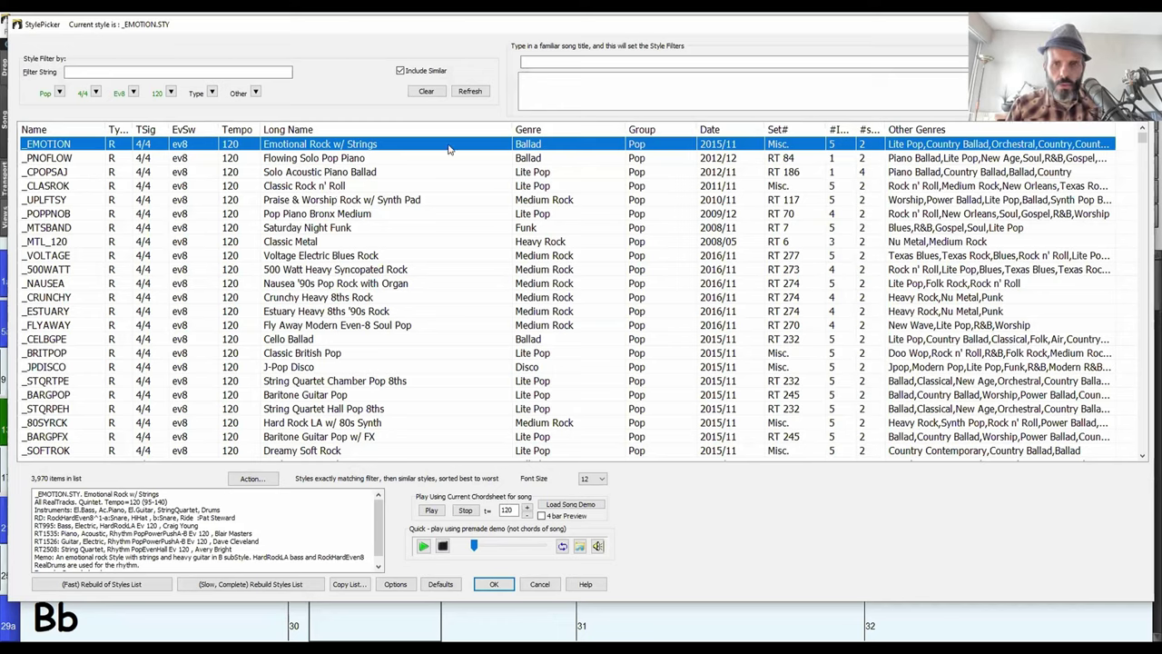
Set the style filters from the song title "no reply" using the Beatles match, and browse the resulting styles.
left_click(581, 60)
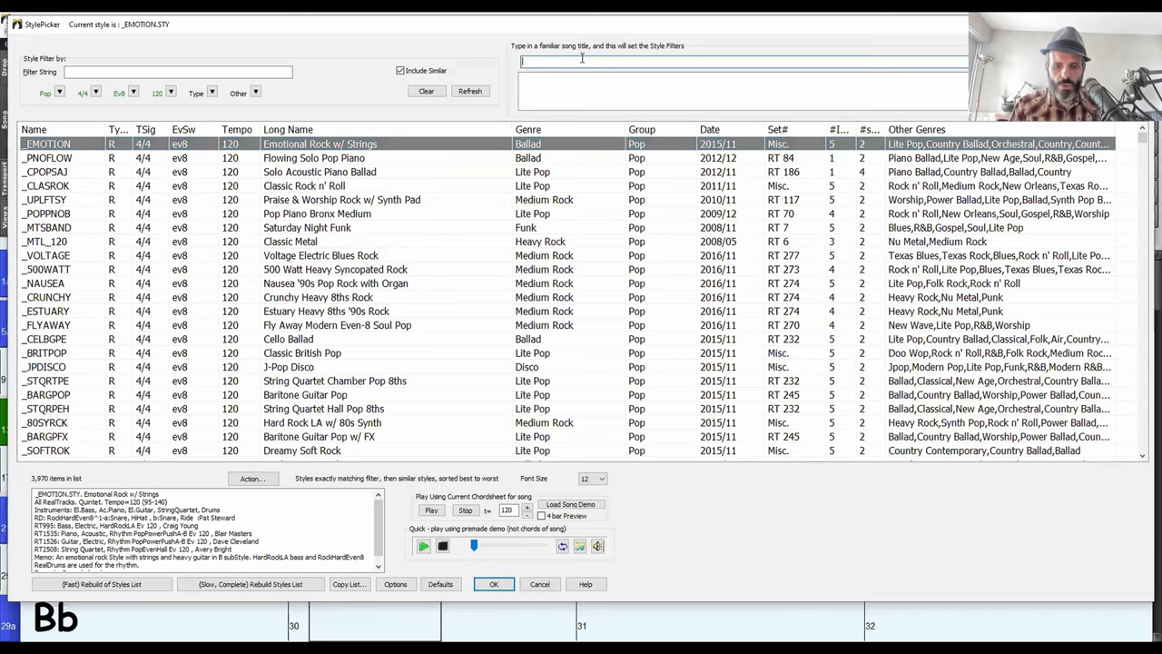
type("no reply")
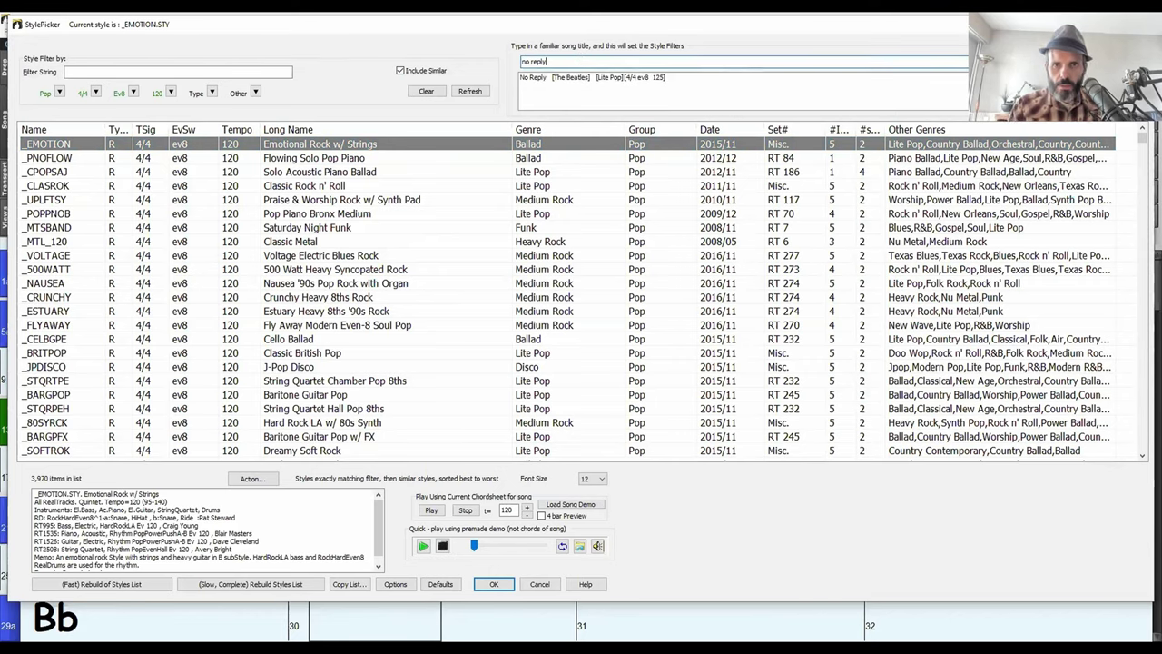
left_click(640, 79)
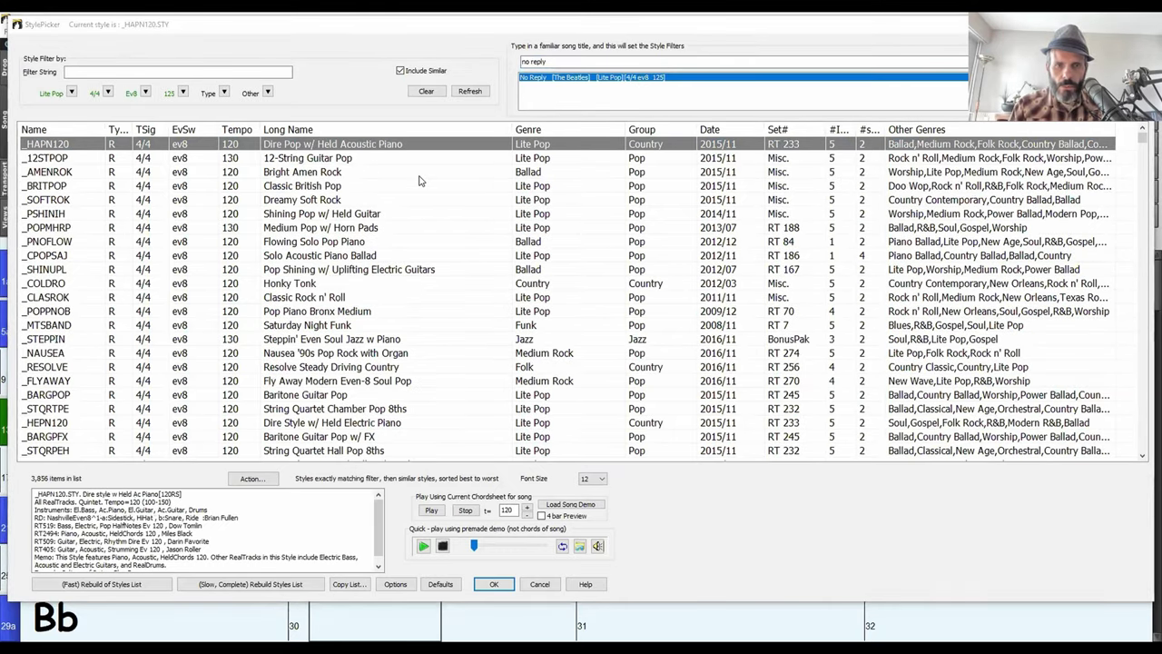
scroll(229, 543, "down", 1)
scroll(228, 543, "up", 1)
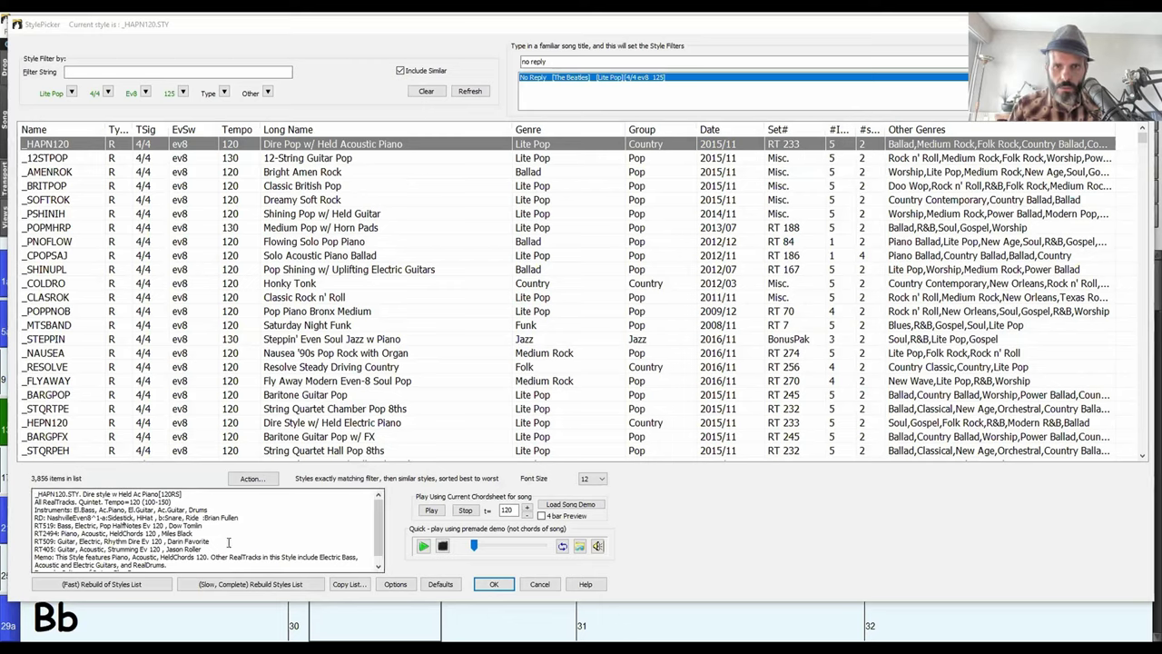
Audition the Classic British Pop and Dreamy Soft Rock styles and apply Dreamy Soft Rock to the song.
left_click(387, 188)
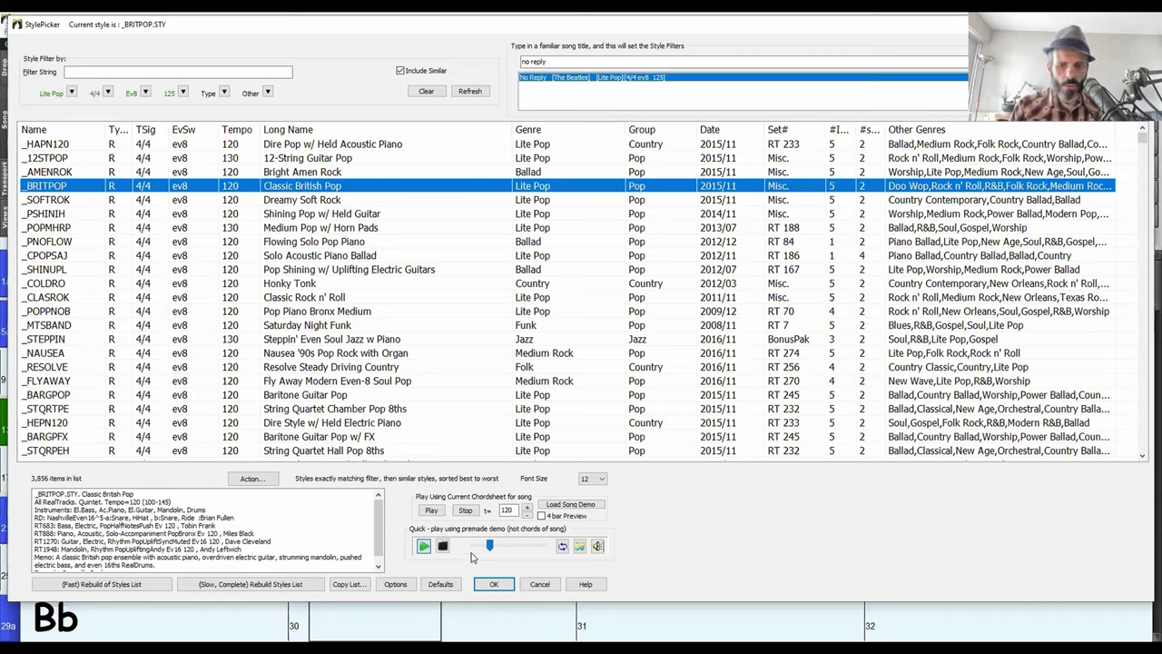
left_click(389, 201)
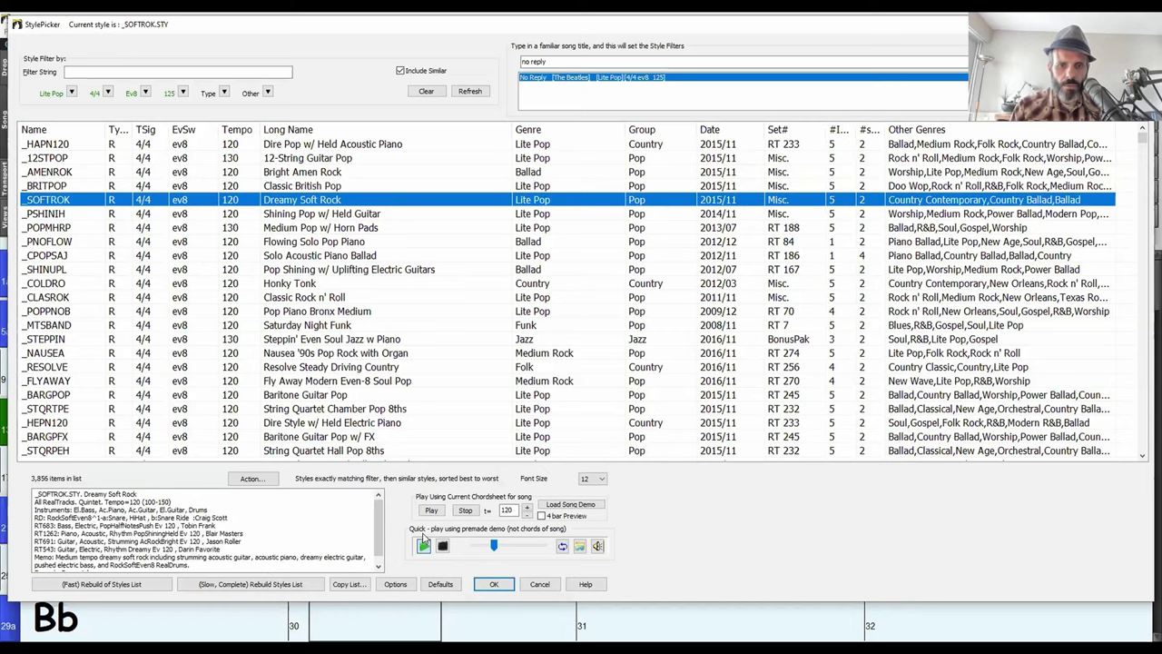
left_click(423, 545)
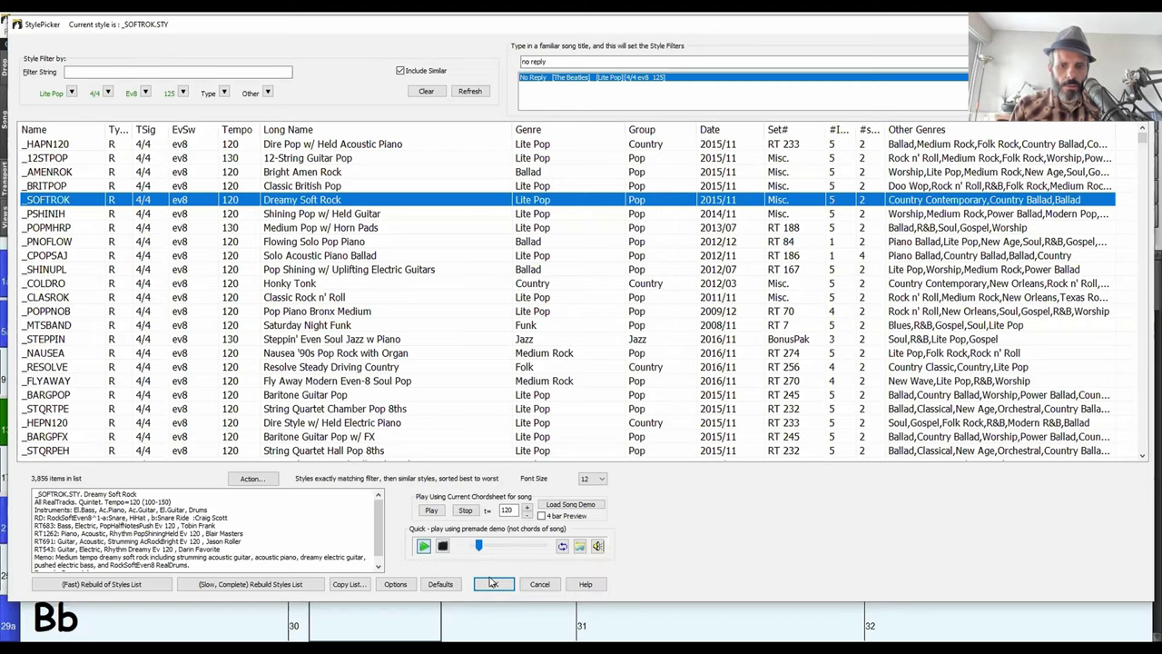
left_click(492, 583)
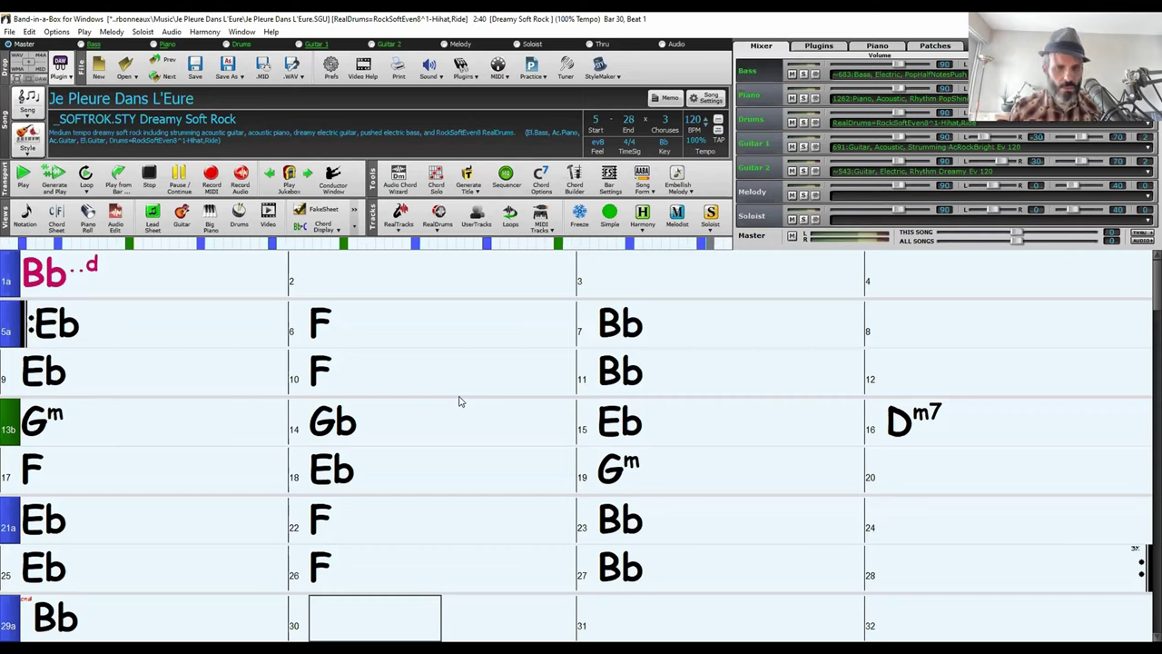
Generate and play the song's arrangement, listening to individual tracks such as Guitar 1 and Piano in solo.
left_click(66, 187)
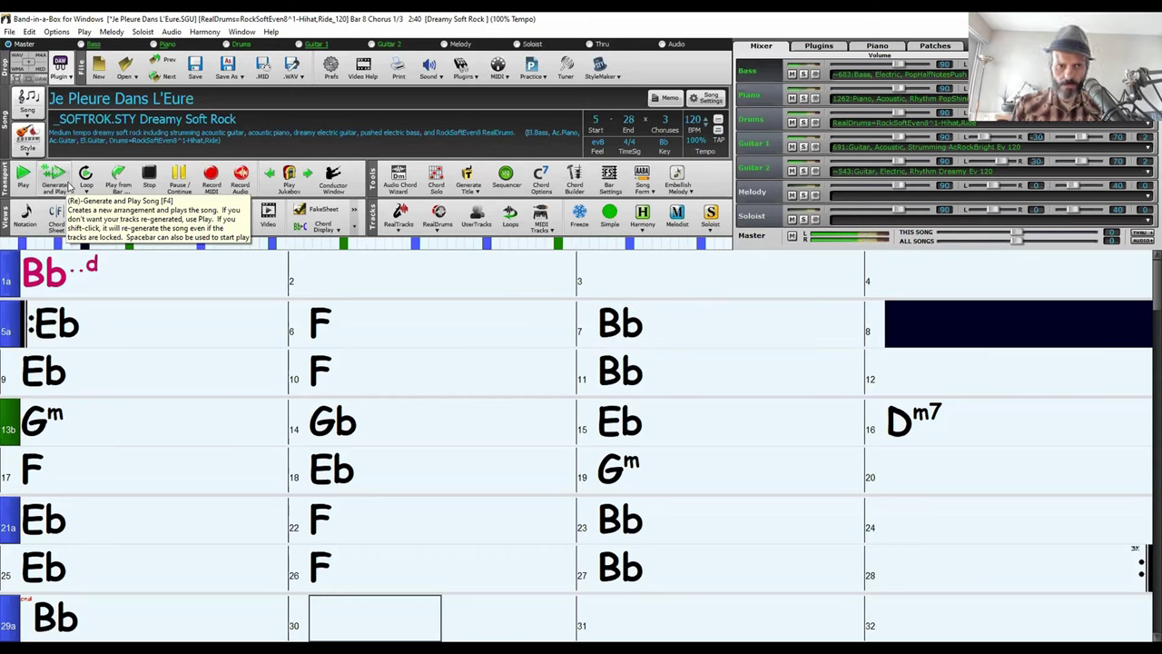
left_click(146, 175)
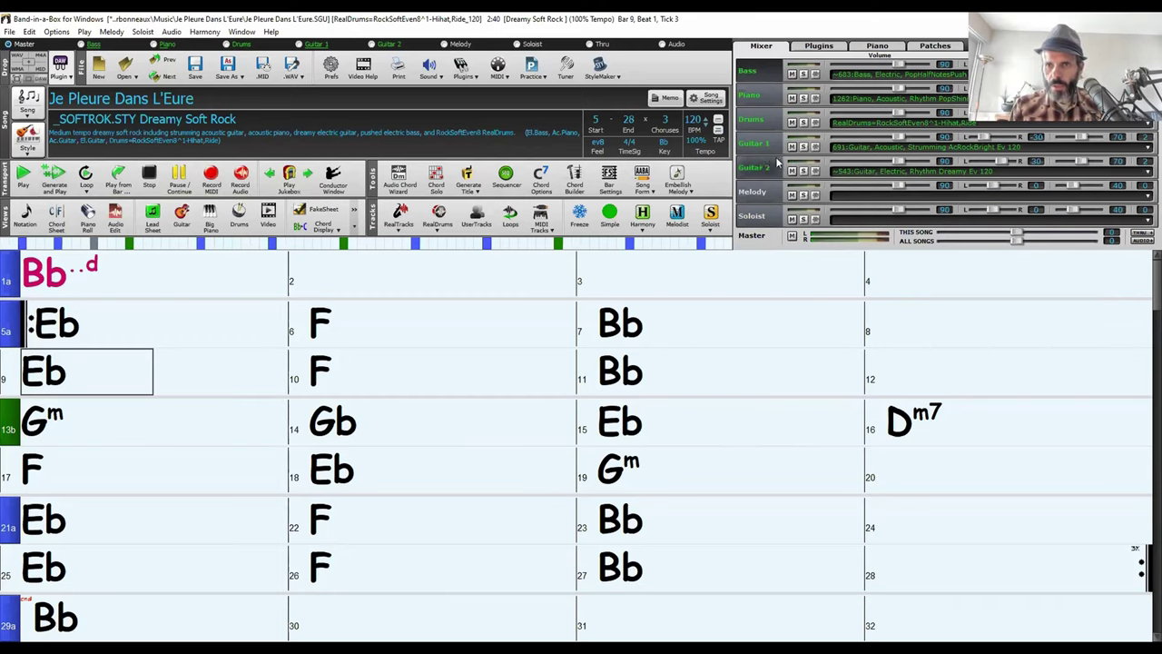
left_click(54, 175)
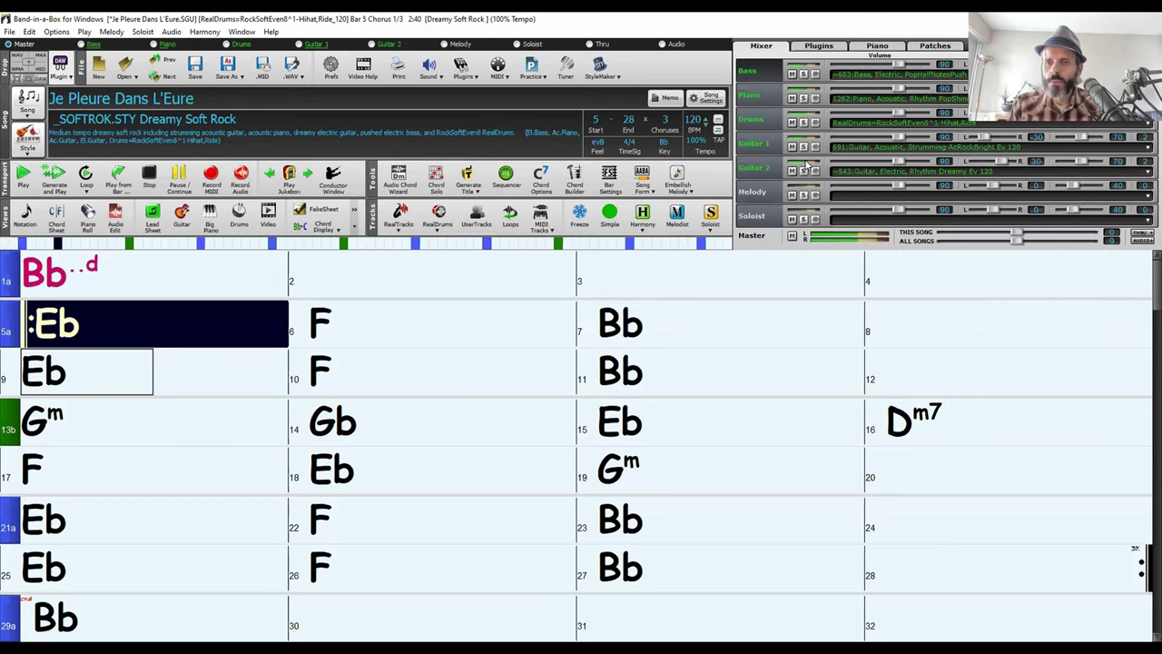
left_click(804, 149)
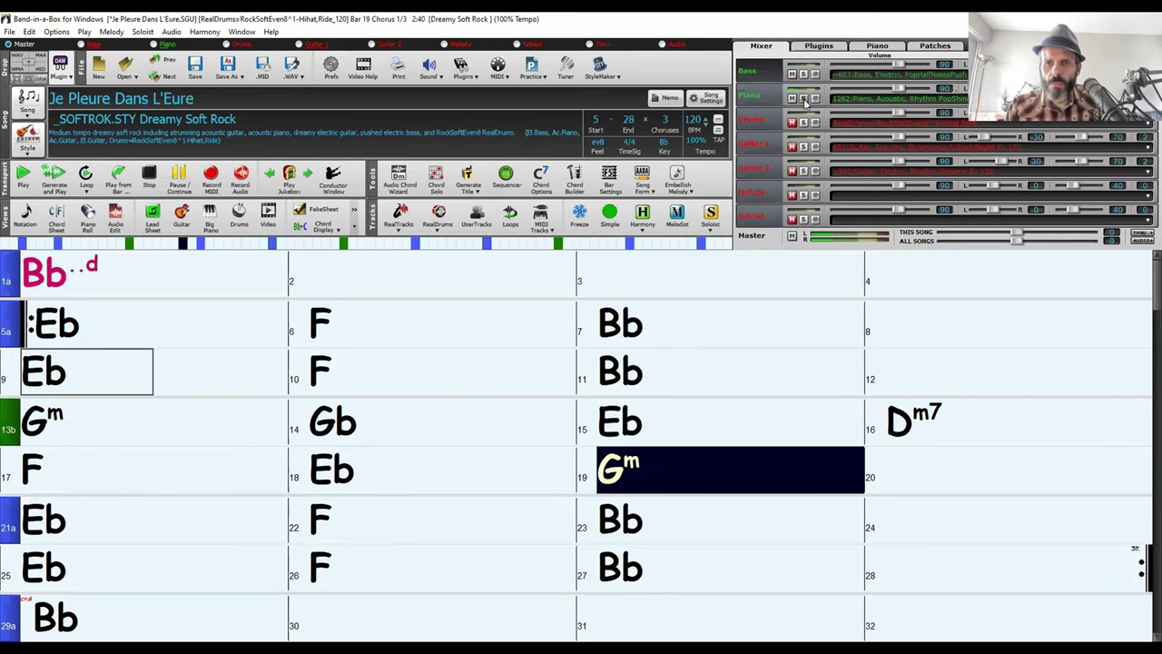
left_click(793, 73)
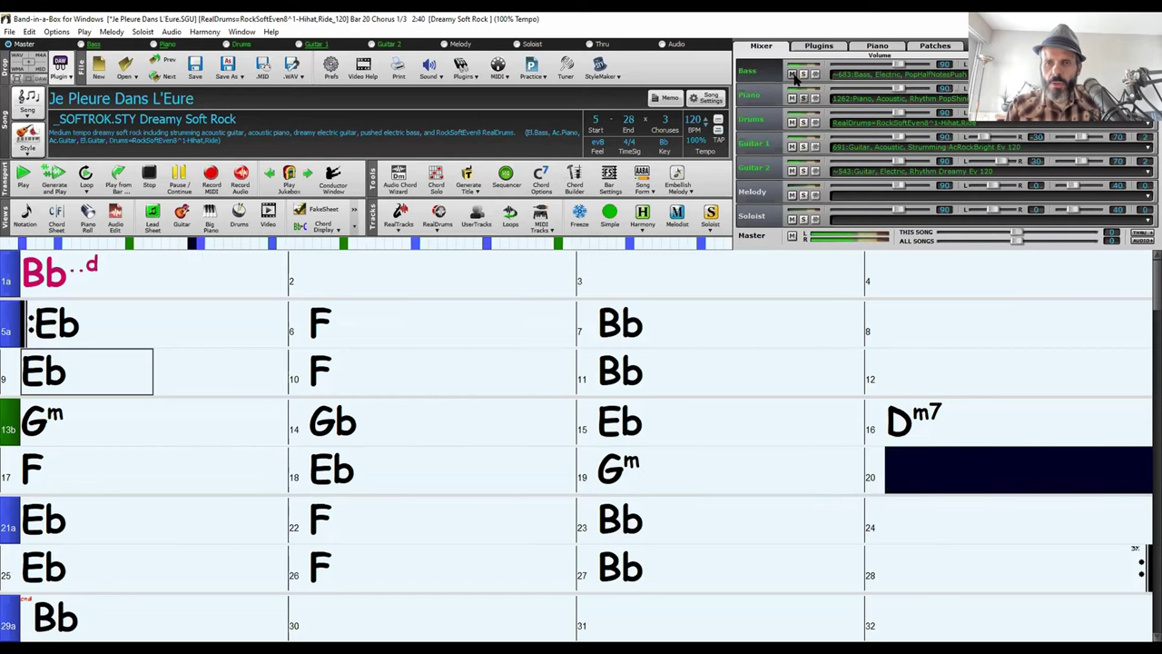
Mute Piano, Drums, Guitar 1 and Guitar 2 to isolate the Bass, and bring Drums and Guitar 1 back in.
left_click(791, 98)
left_click(791, 122)
left_click(791, 74)
left_click(792, 146)
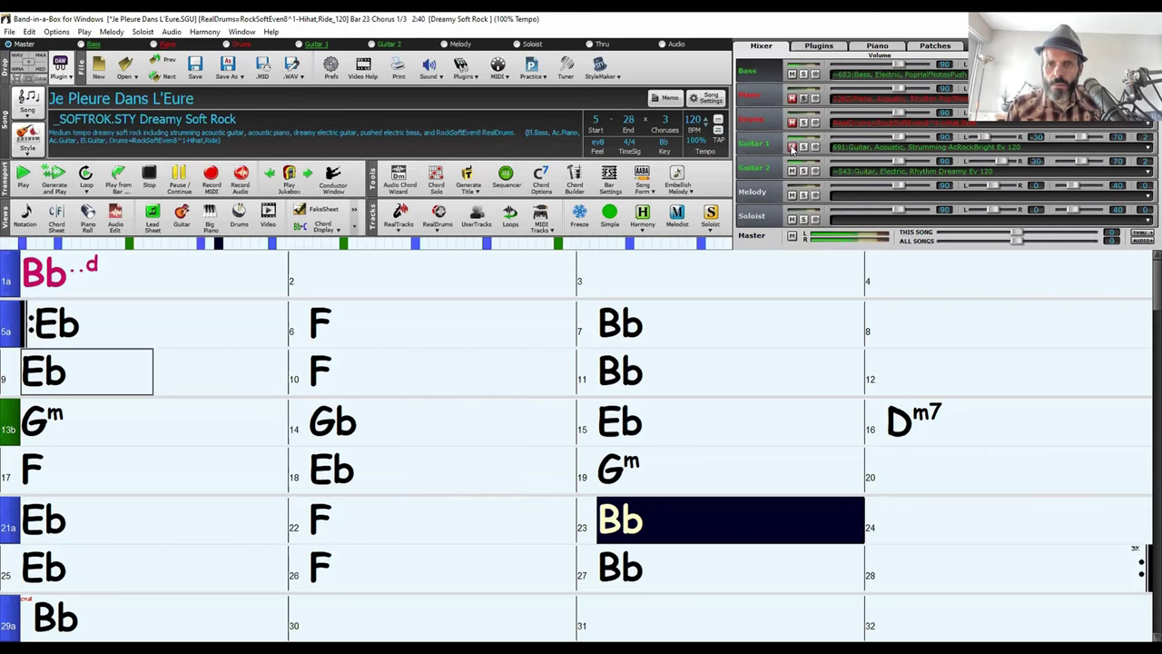
left_click(792, 171)
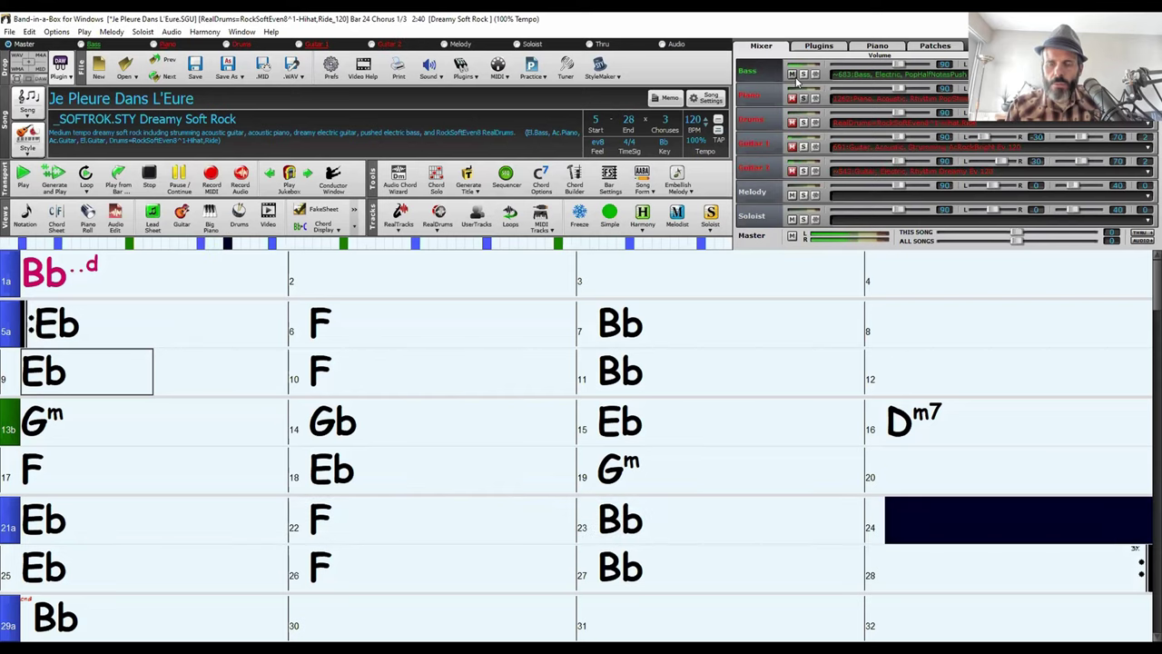
left_click(792, 121)
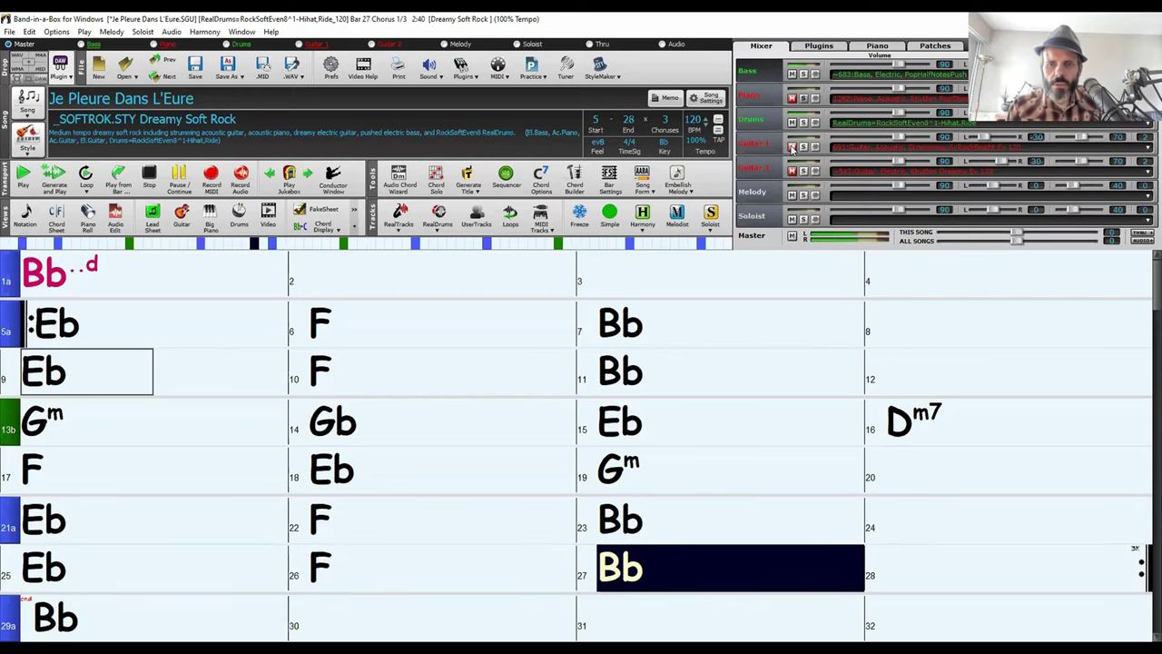
left_click(792, 147)
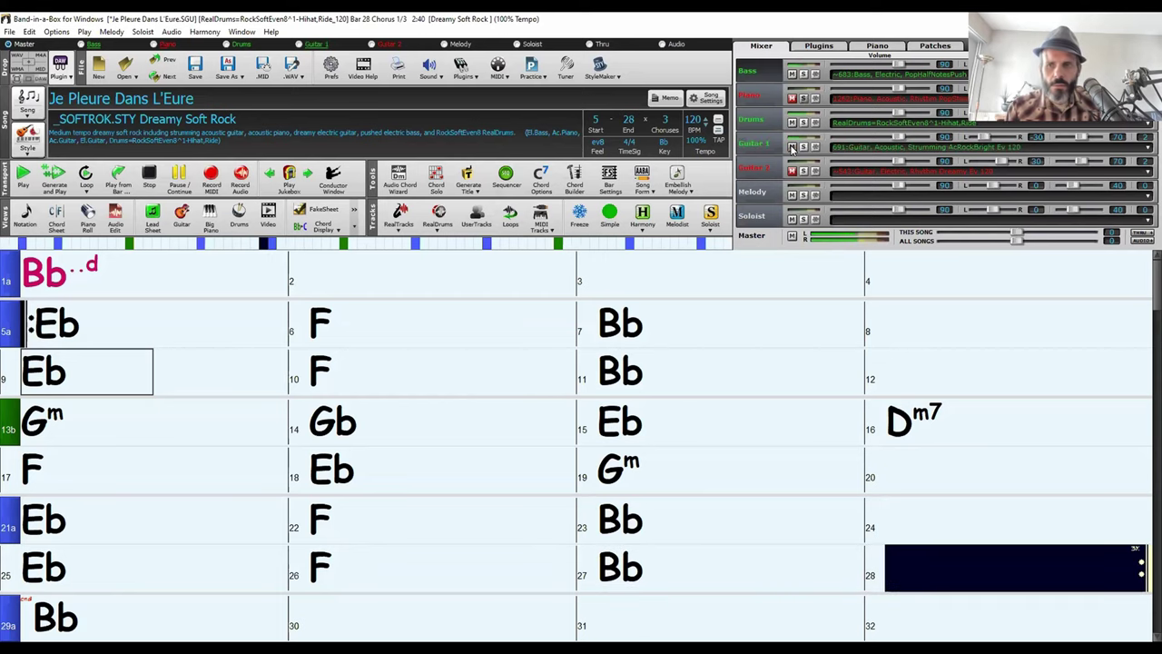